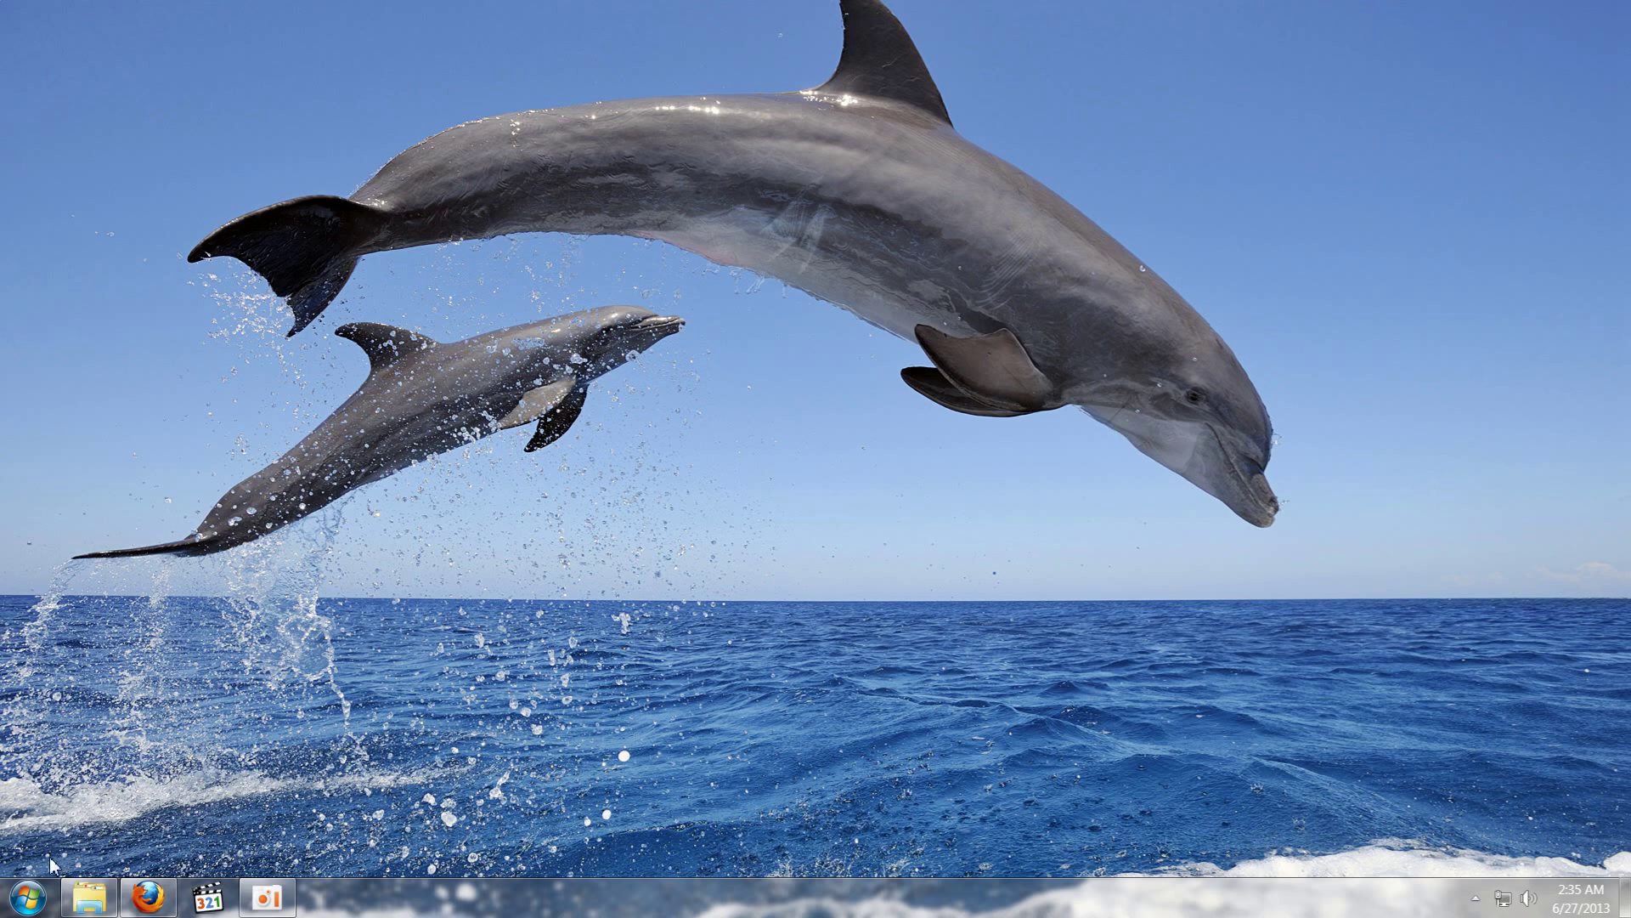
Step: Open the Blender tutorial SWF folder and close the Media Player Classic window after its Flash error
click(85, 899)
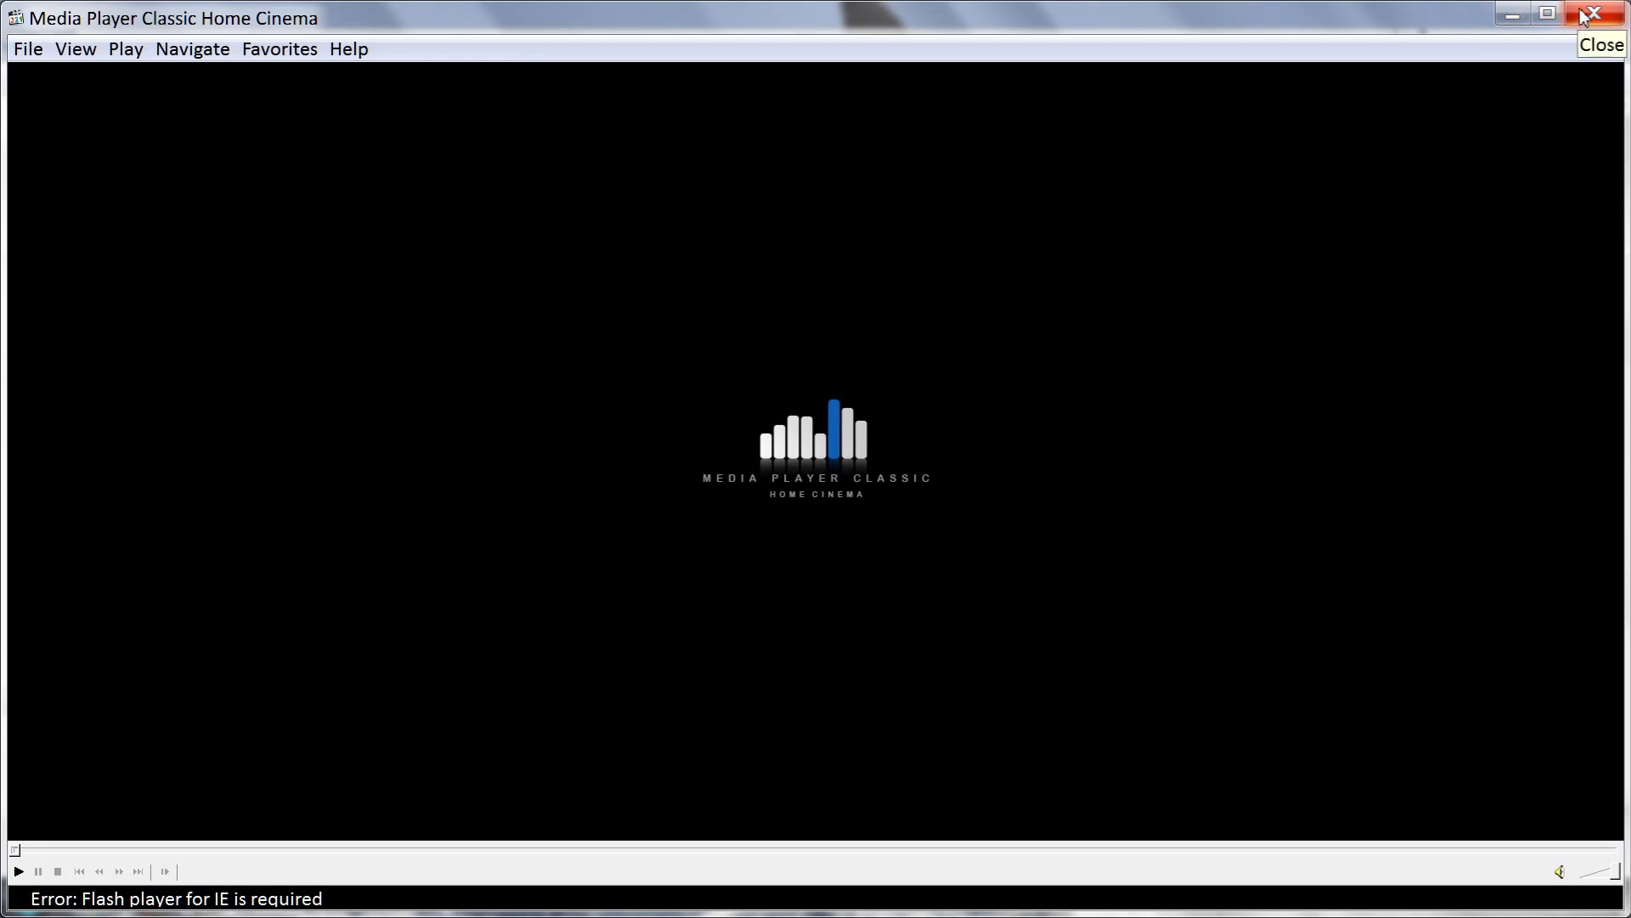
click(1582, 21)
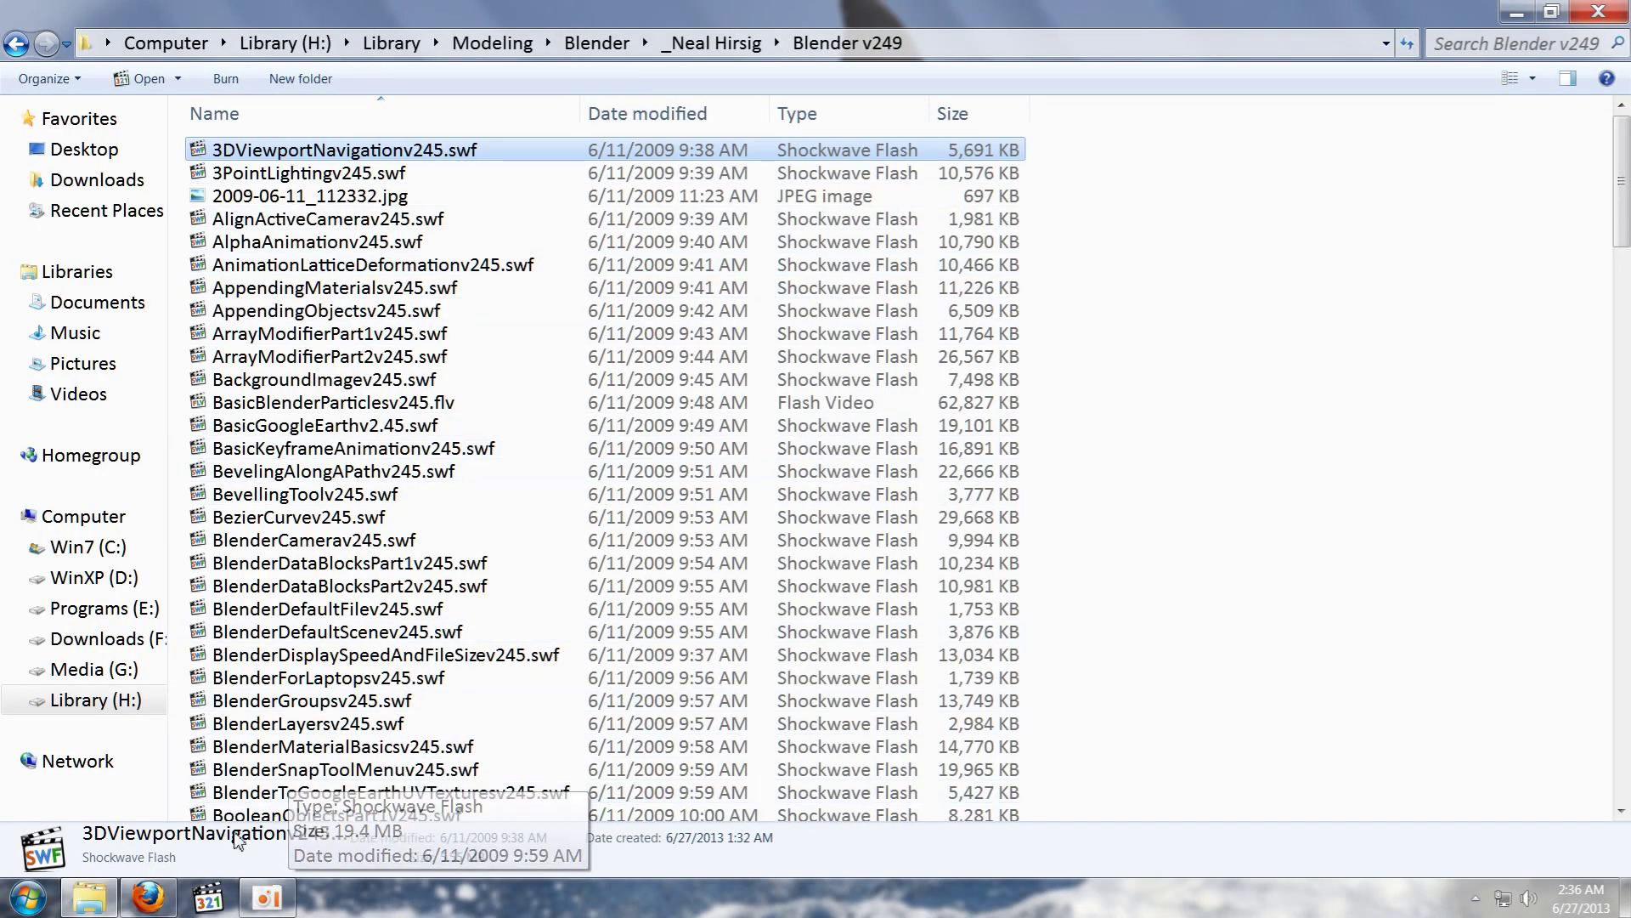
Step: Bring Firefox's Flash Player Distribution page forward and look over its installer downloads table
mouse_move(156, 911)
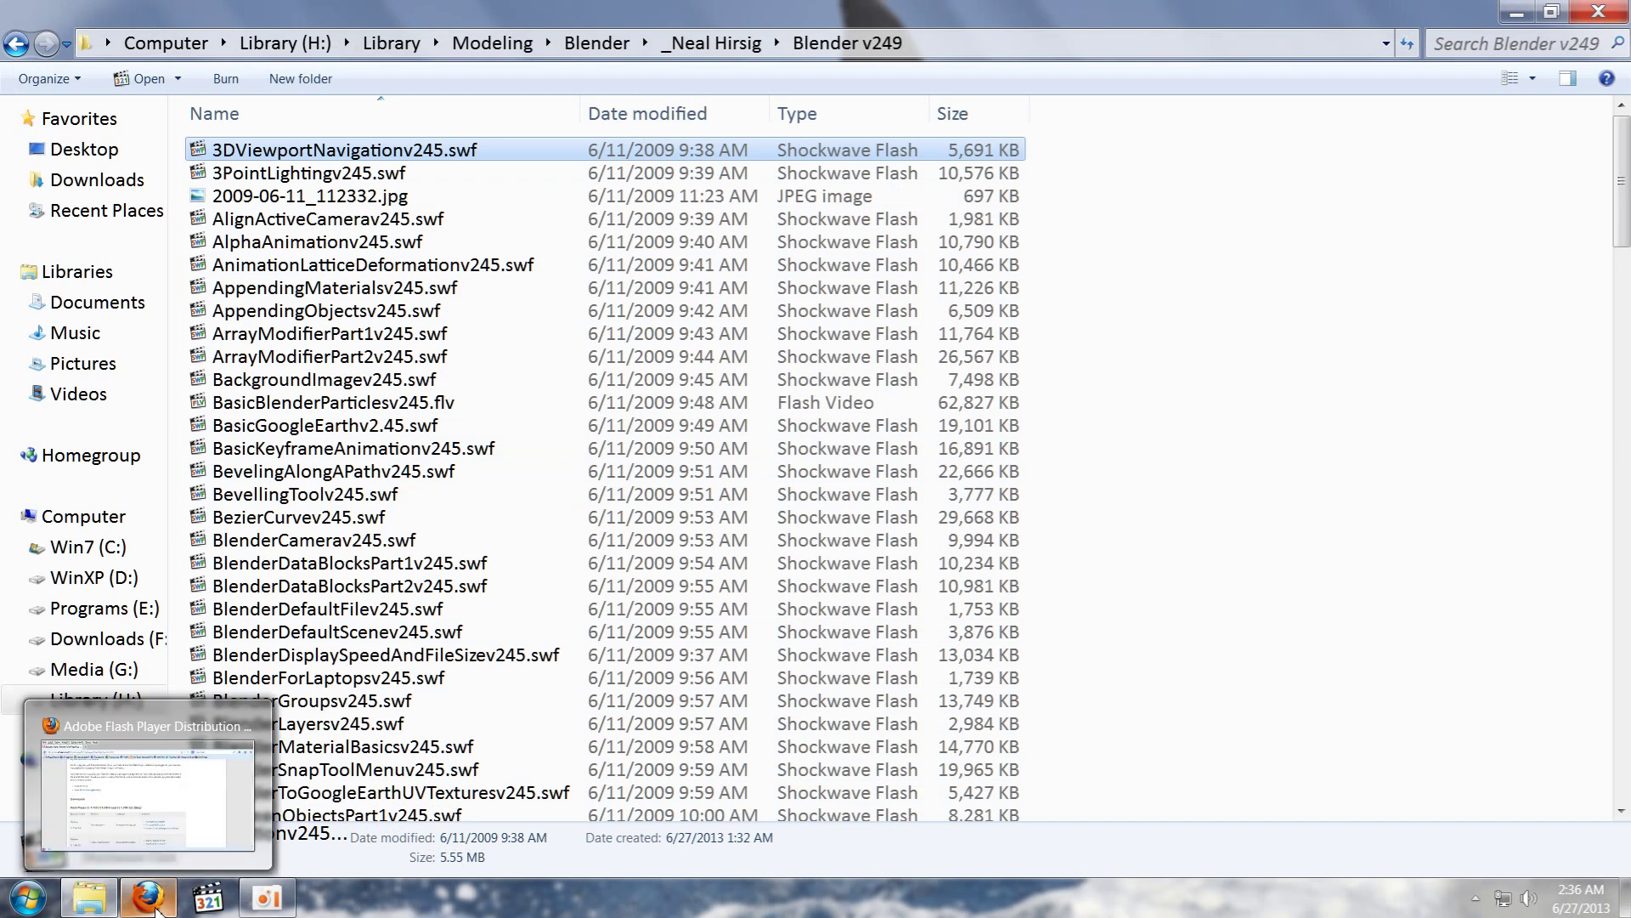
click(157, 911)
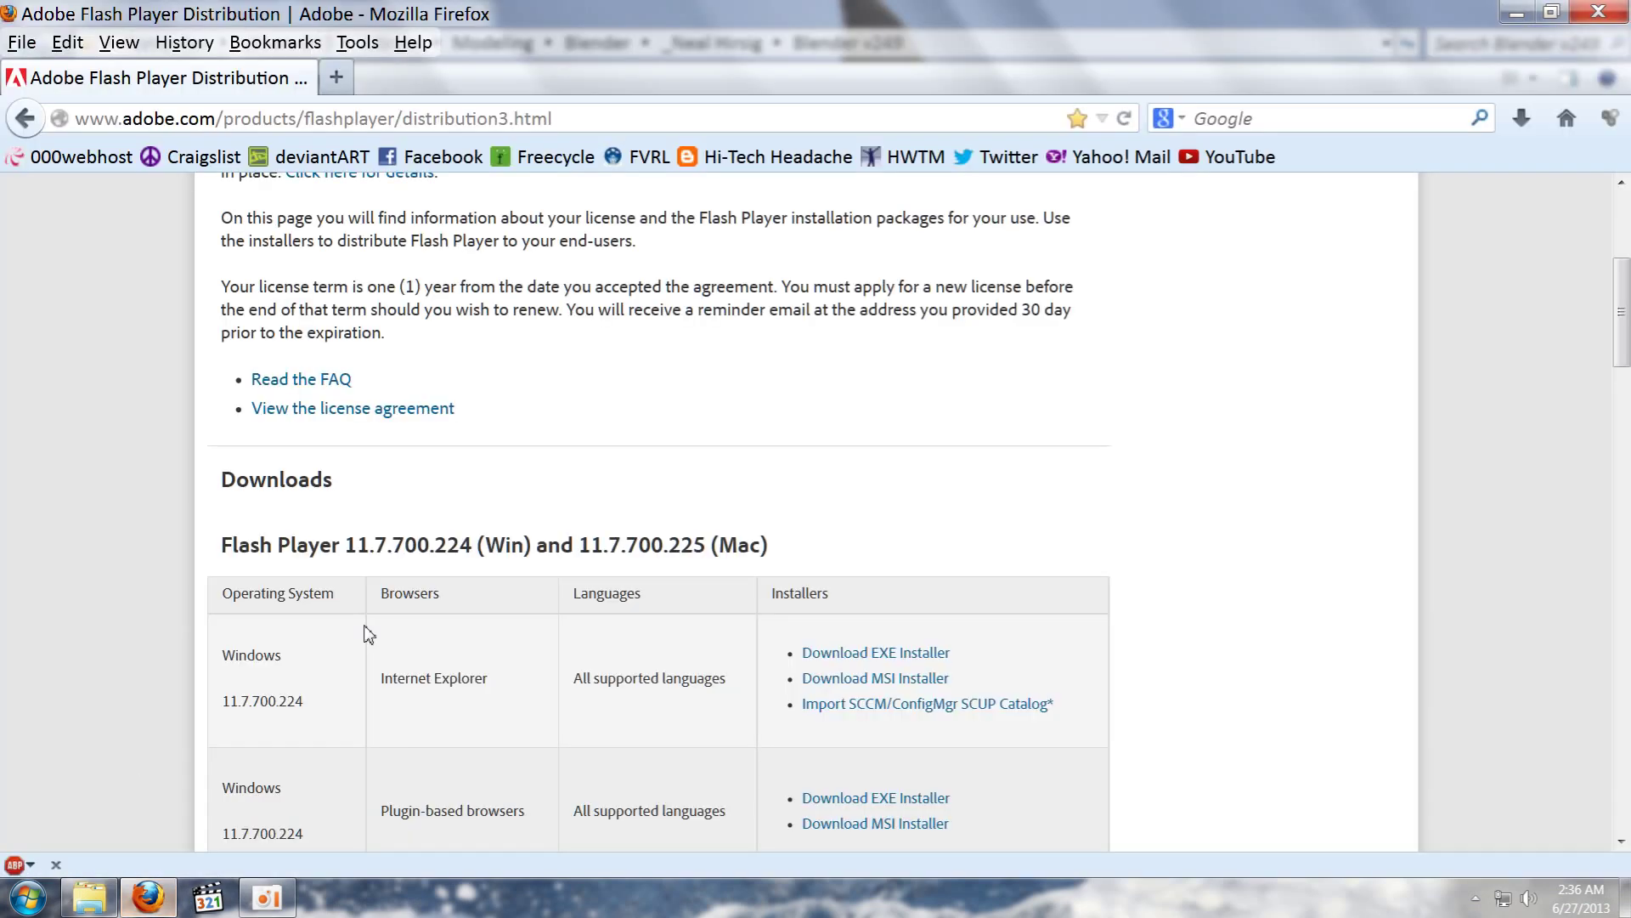
scroll(1623, 316, up, 5)
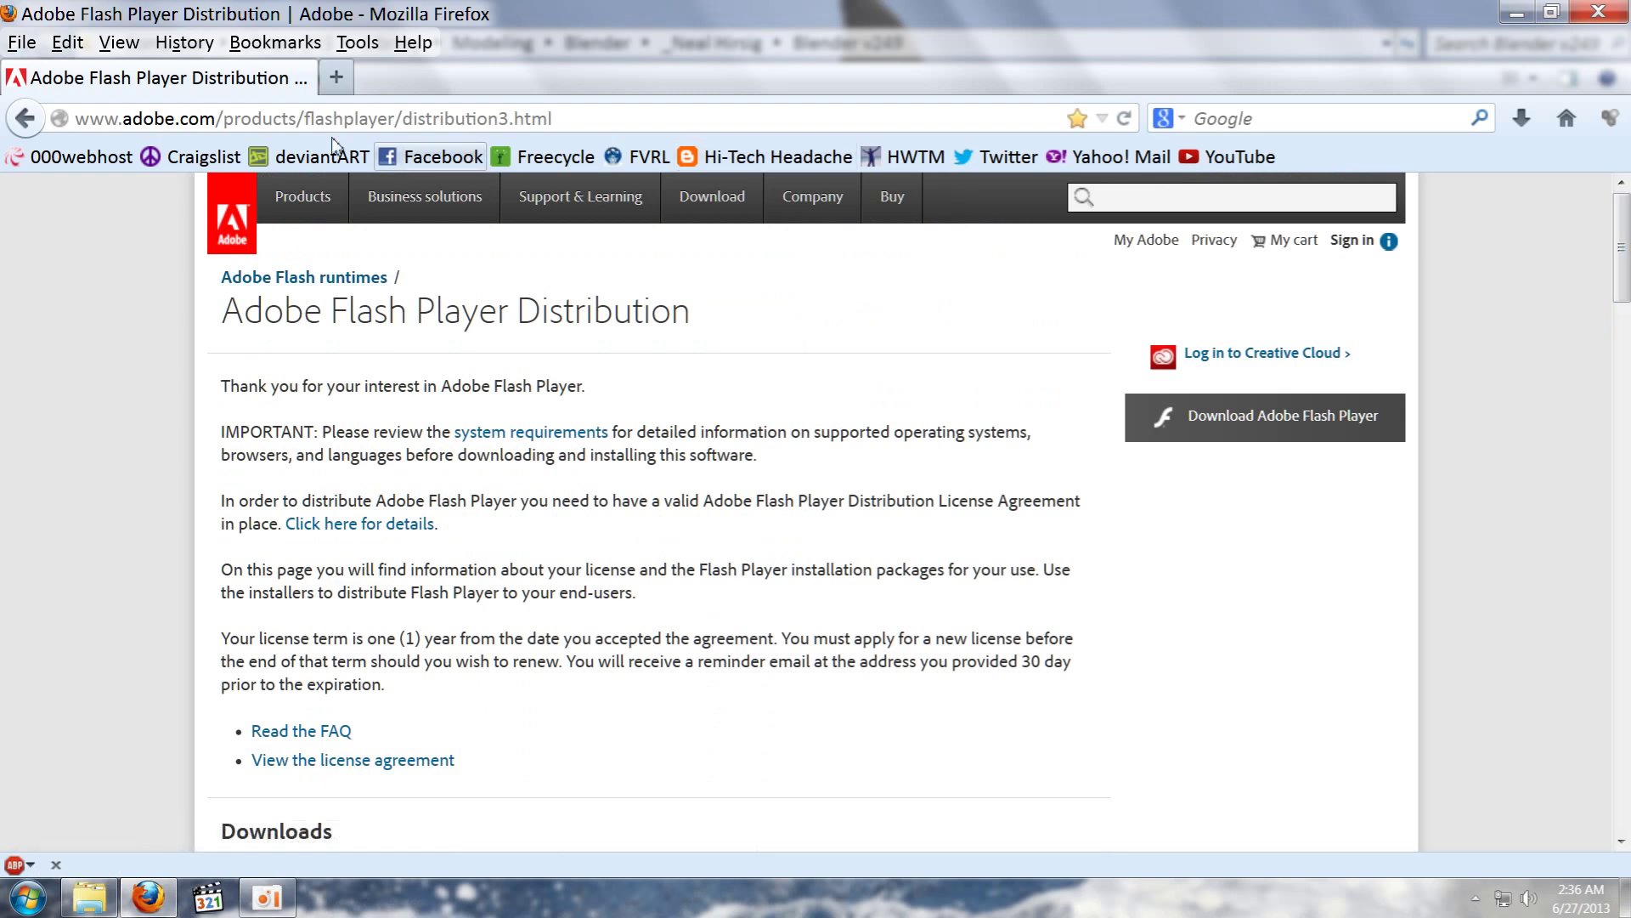
click(170, 118)
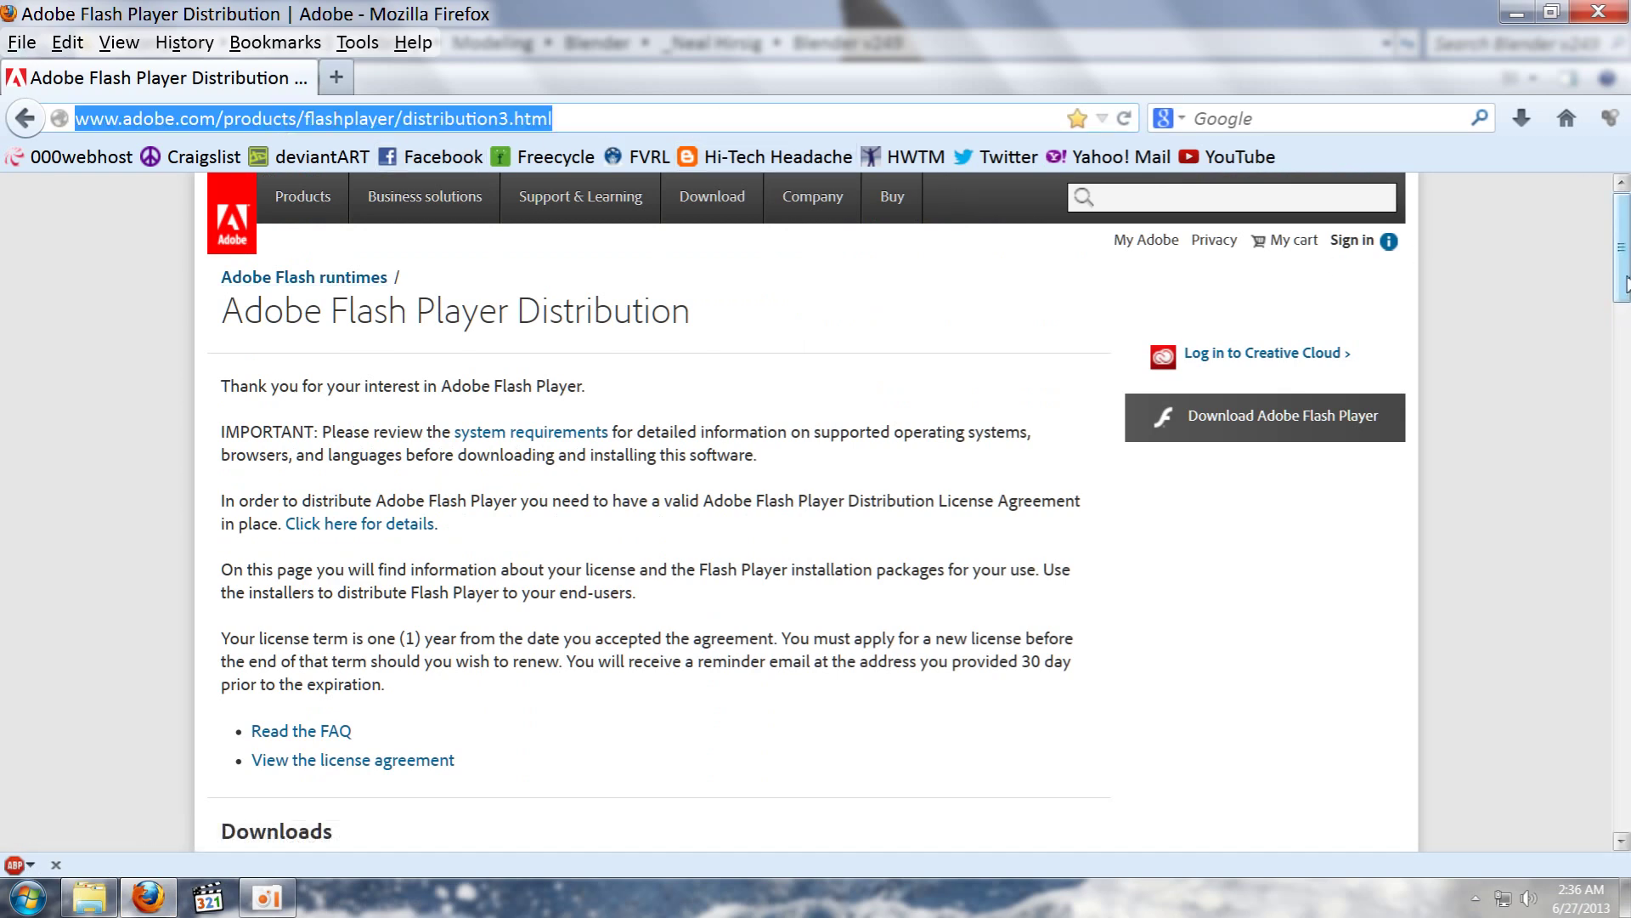
scroll(1623, 340, down, 6)
scroll(1625, 365, down, 2)
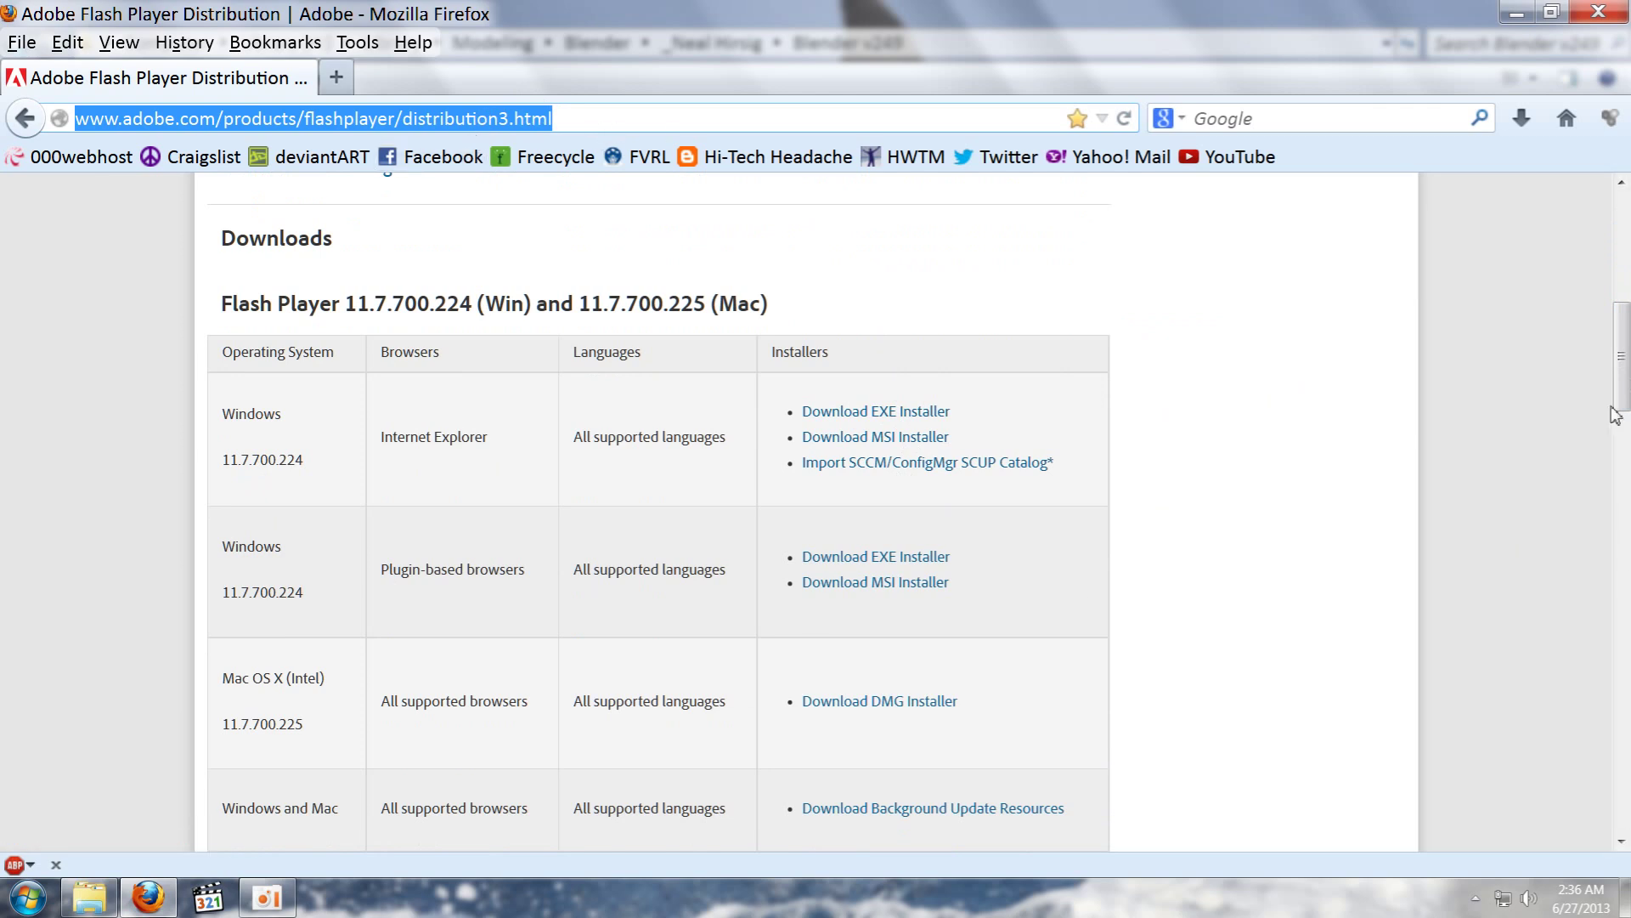
drag(1619, 399, 1623, 247)
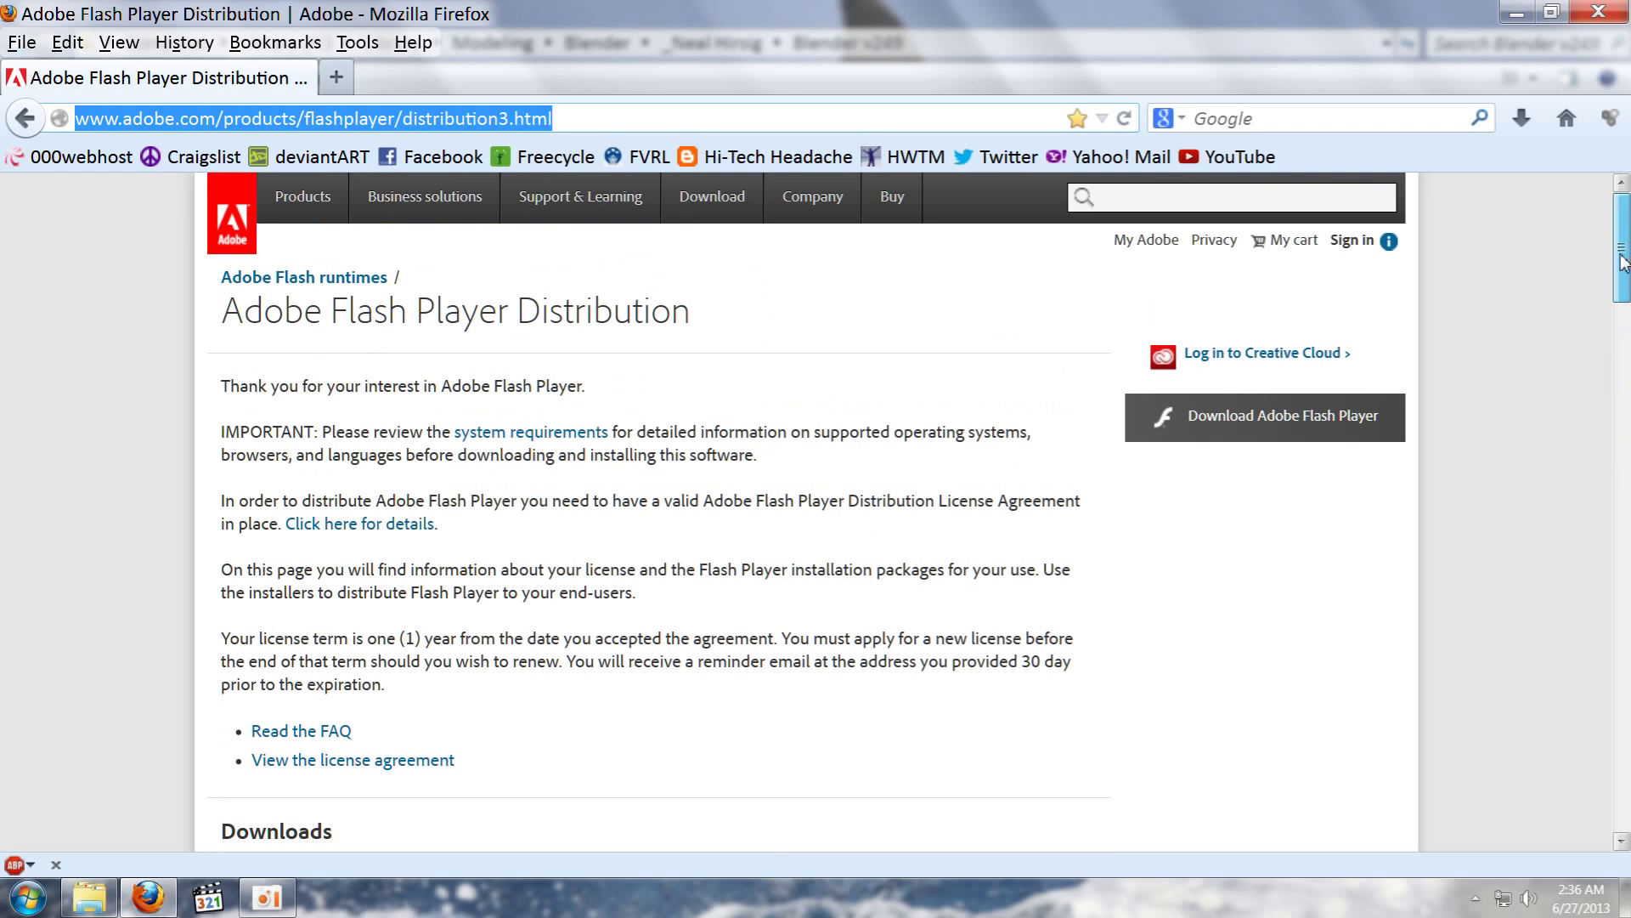
scroll(1608, 293, down, 2)
scroll(1609, 294, up, 2)
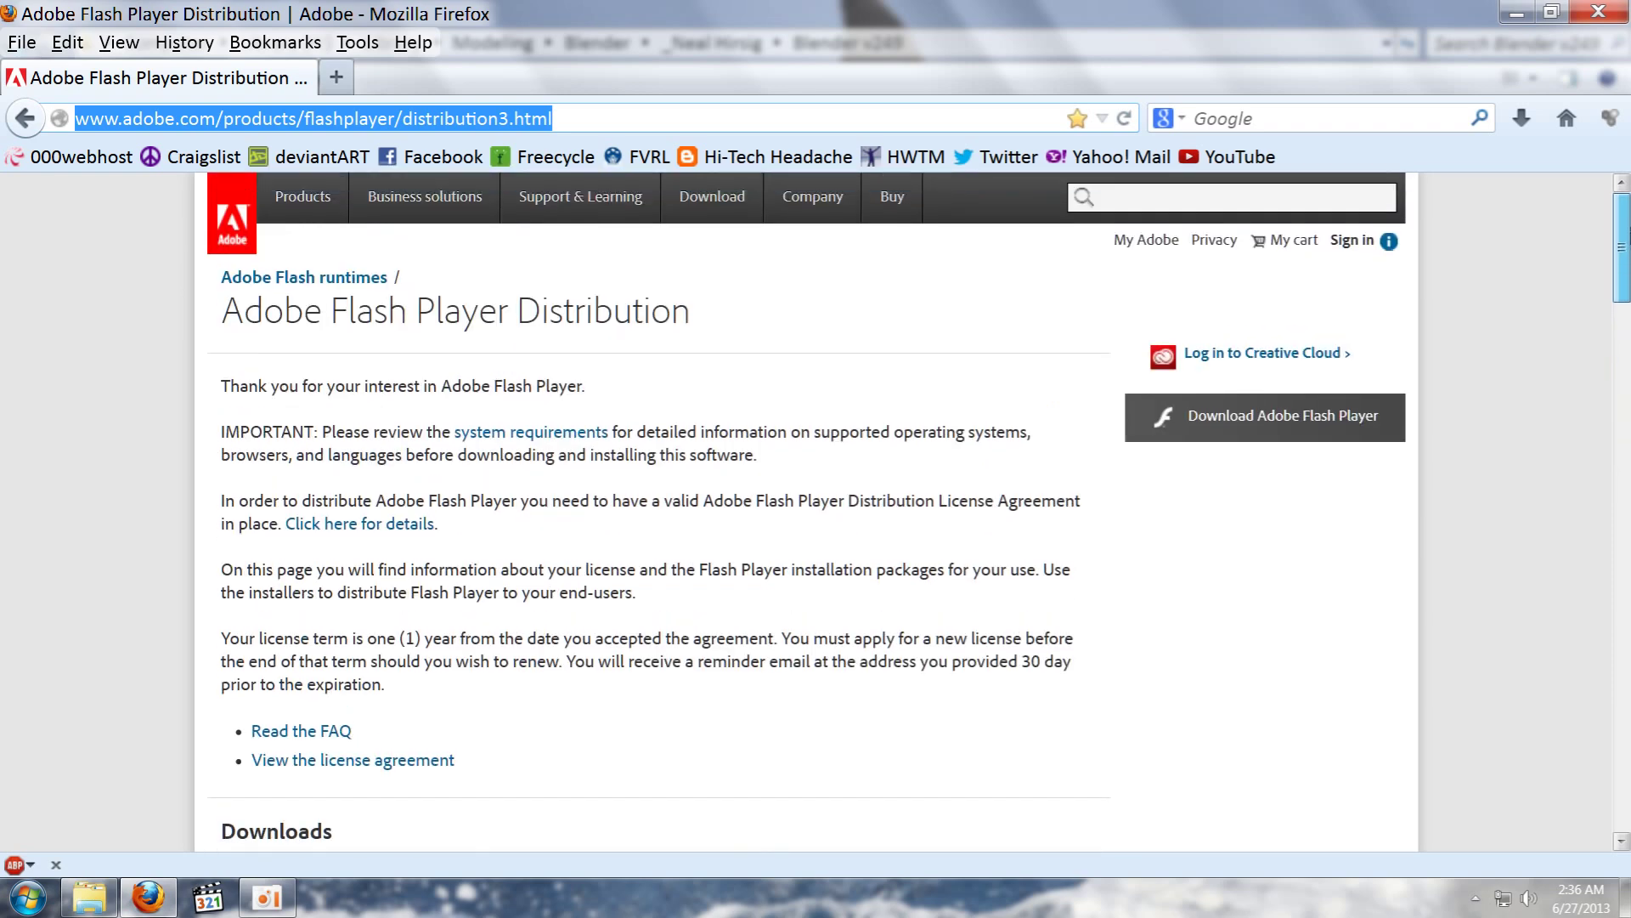
Step: Minimize Firefox to return to the Blender v249 file list in Explorer
click(1516, 14)
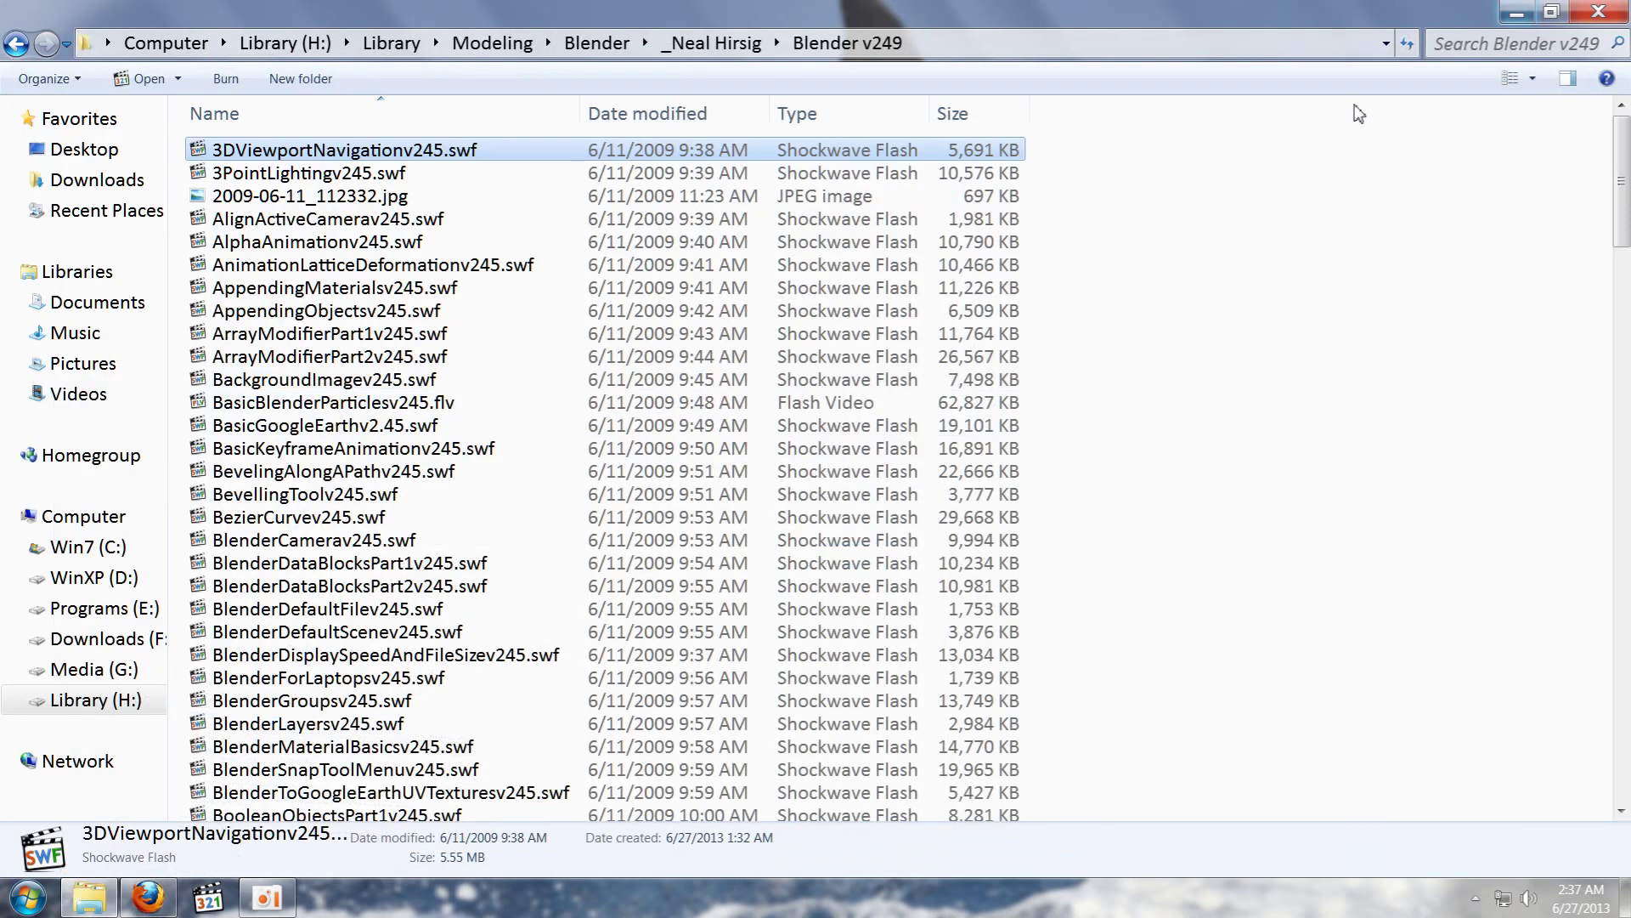
Step: Choose a default program for 3DViewportNavigationv245.swf, browsing from C:\Program Files
right_click(293, 157)
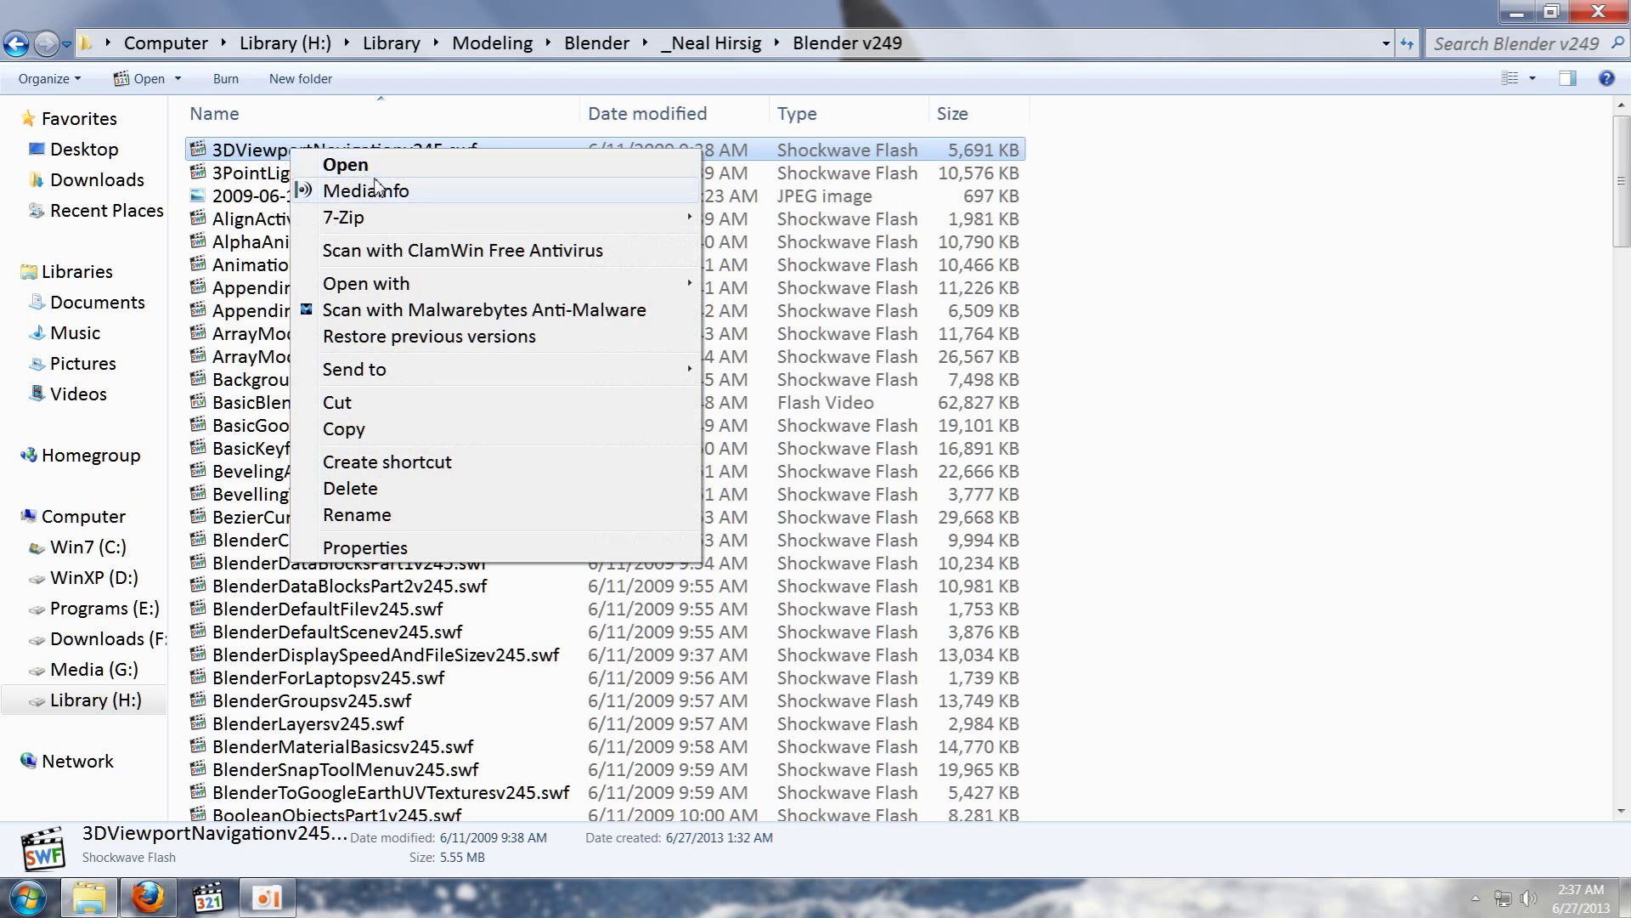
mouse_move(393, 282)
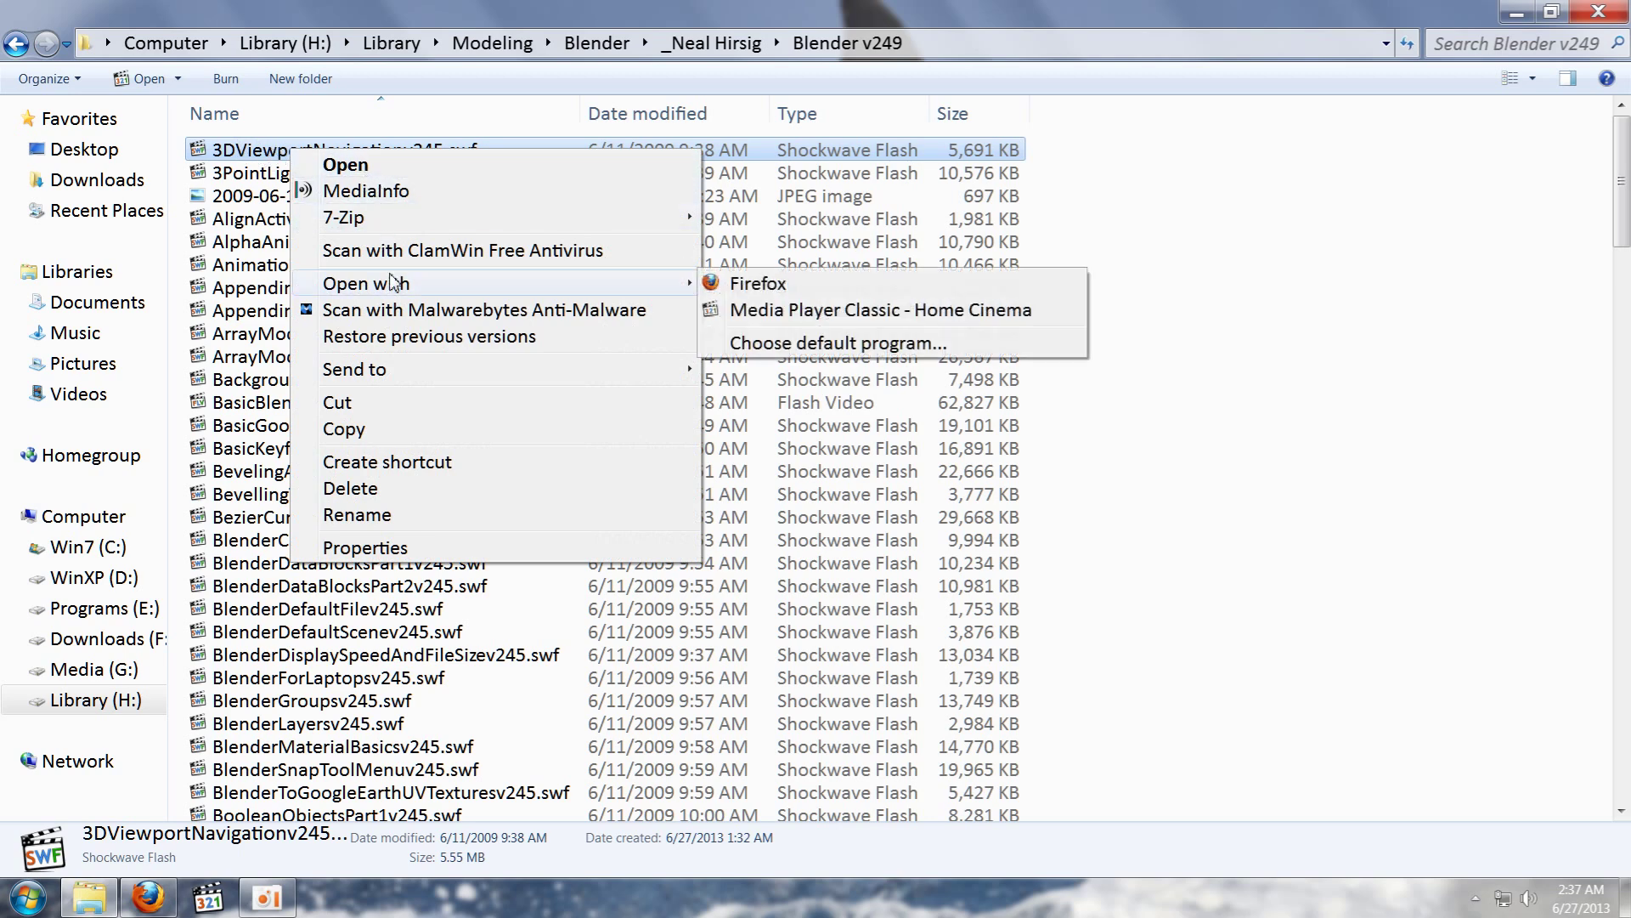
click(789, 342)
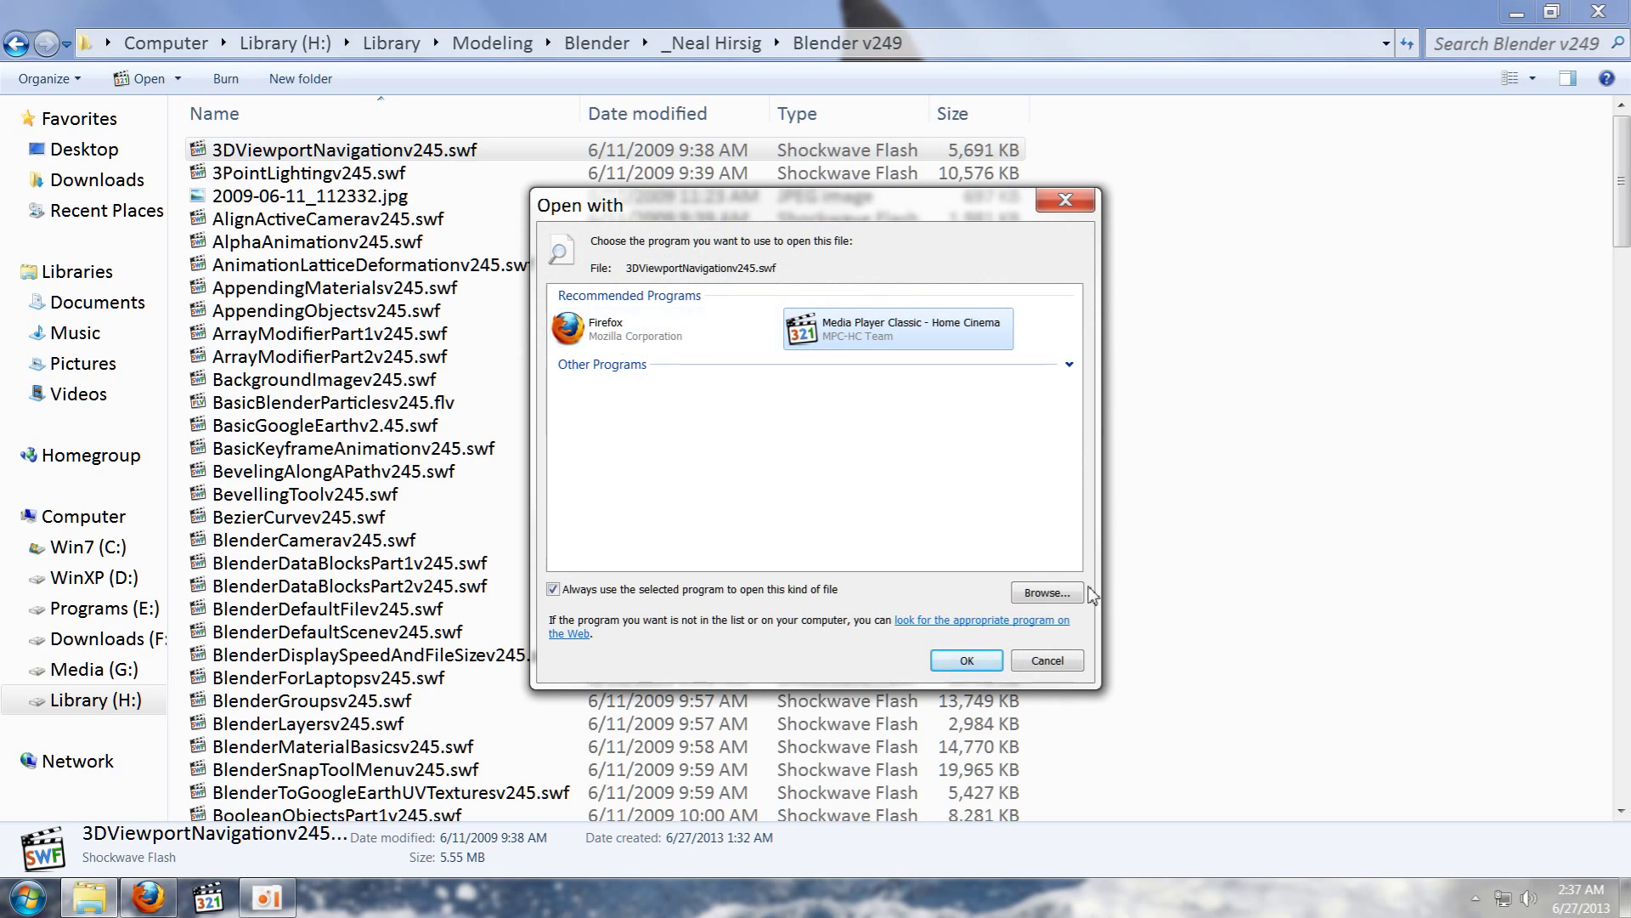
click(1067, 595)
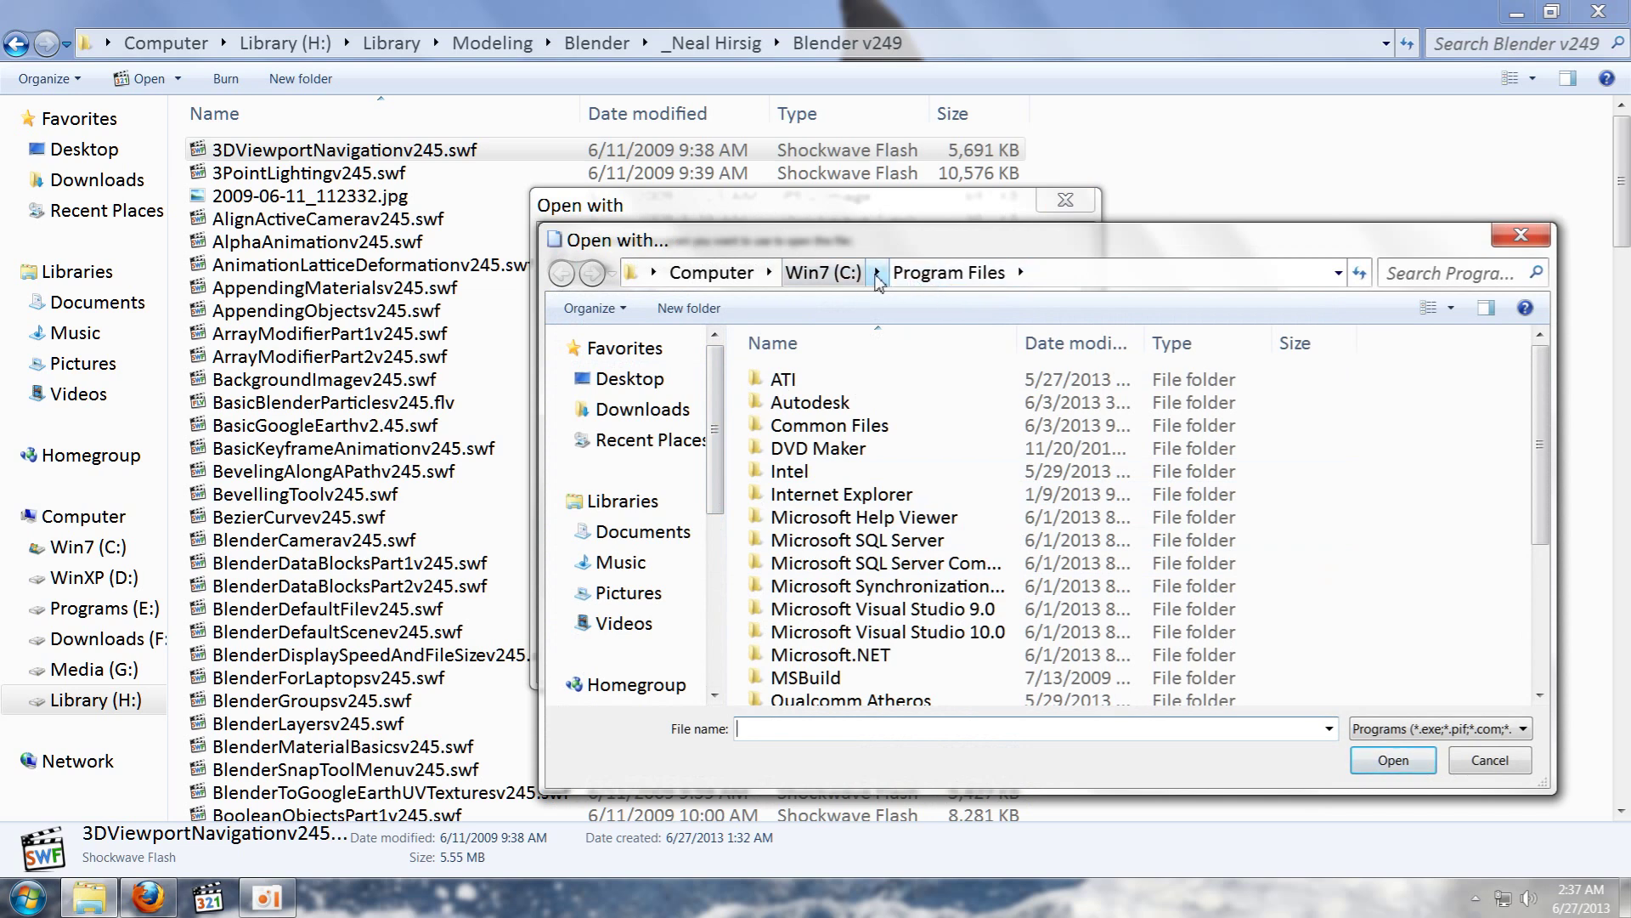
Step: Pick firefox.exe from Programs (E:) > Mozilla Firefox and select Firefox in Open with
click(877, 274)
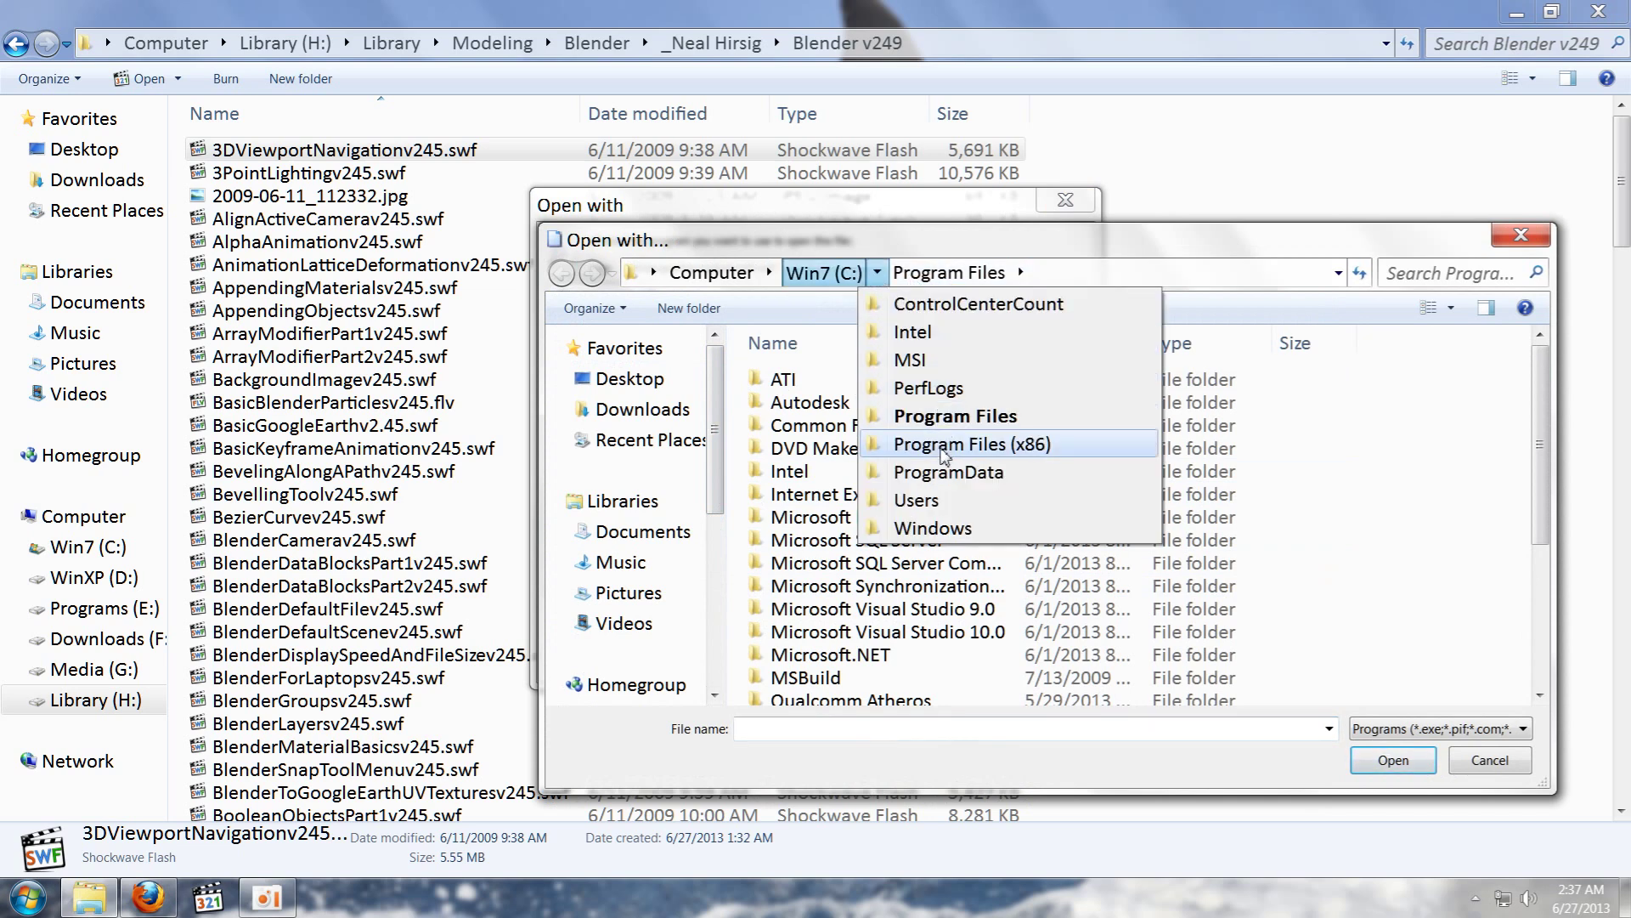
click(945, 445)
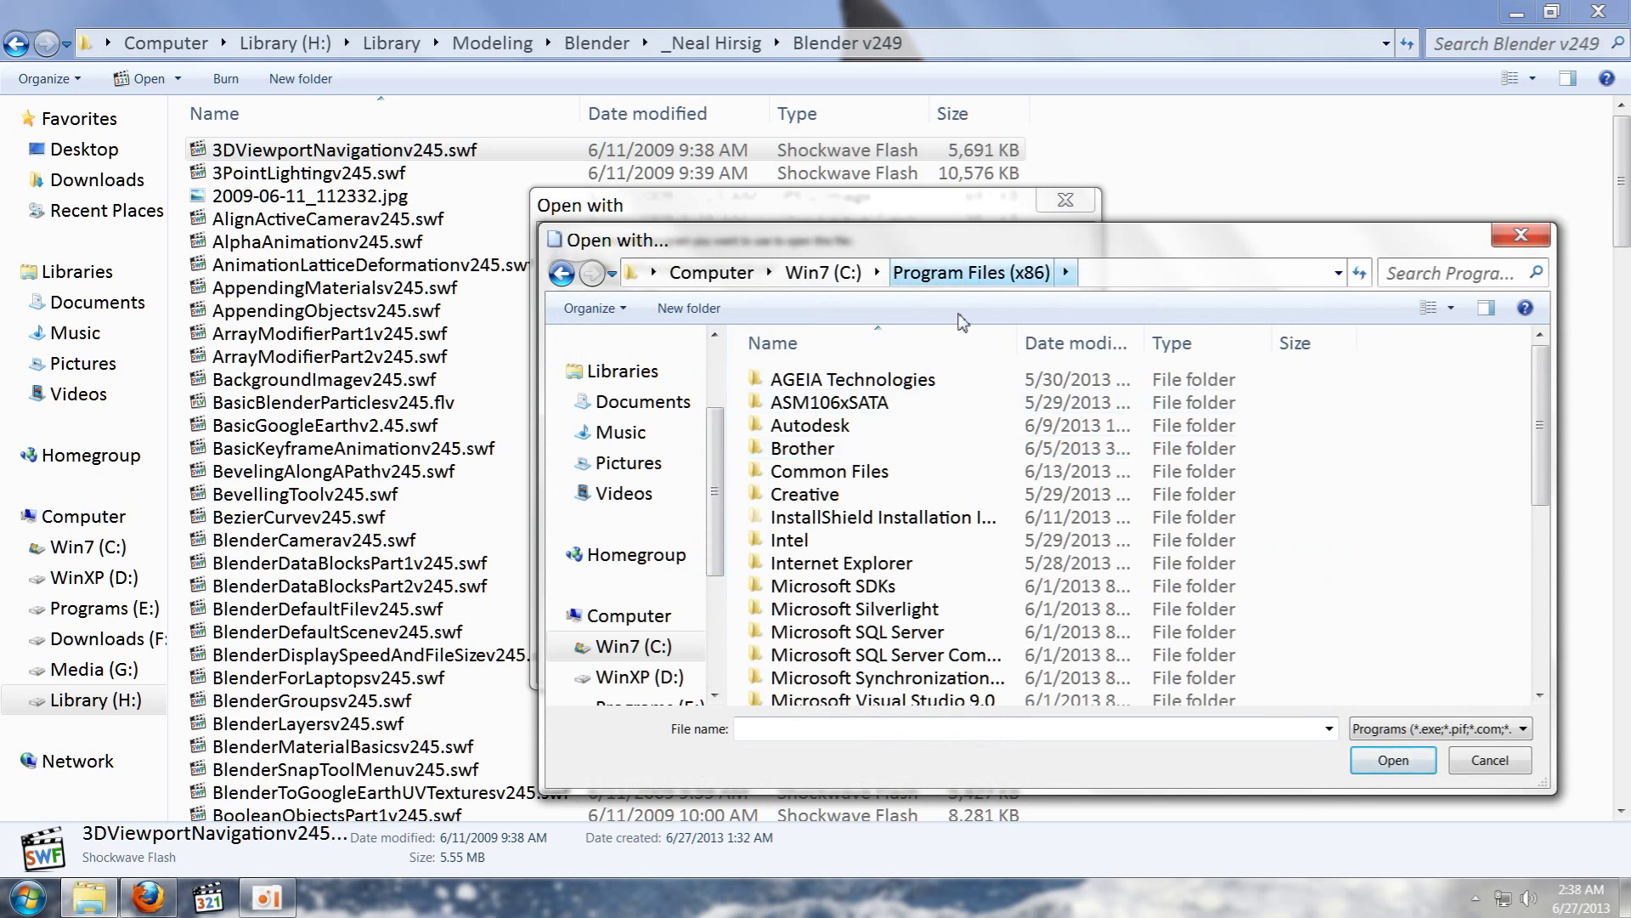
scroll(929, 677, down, 2)
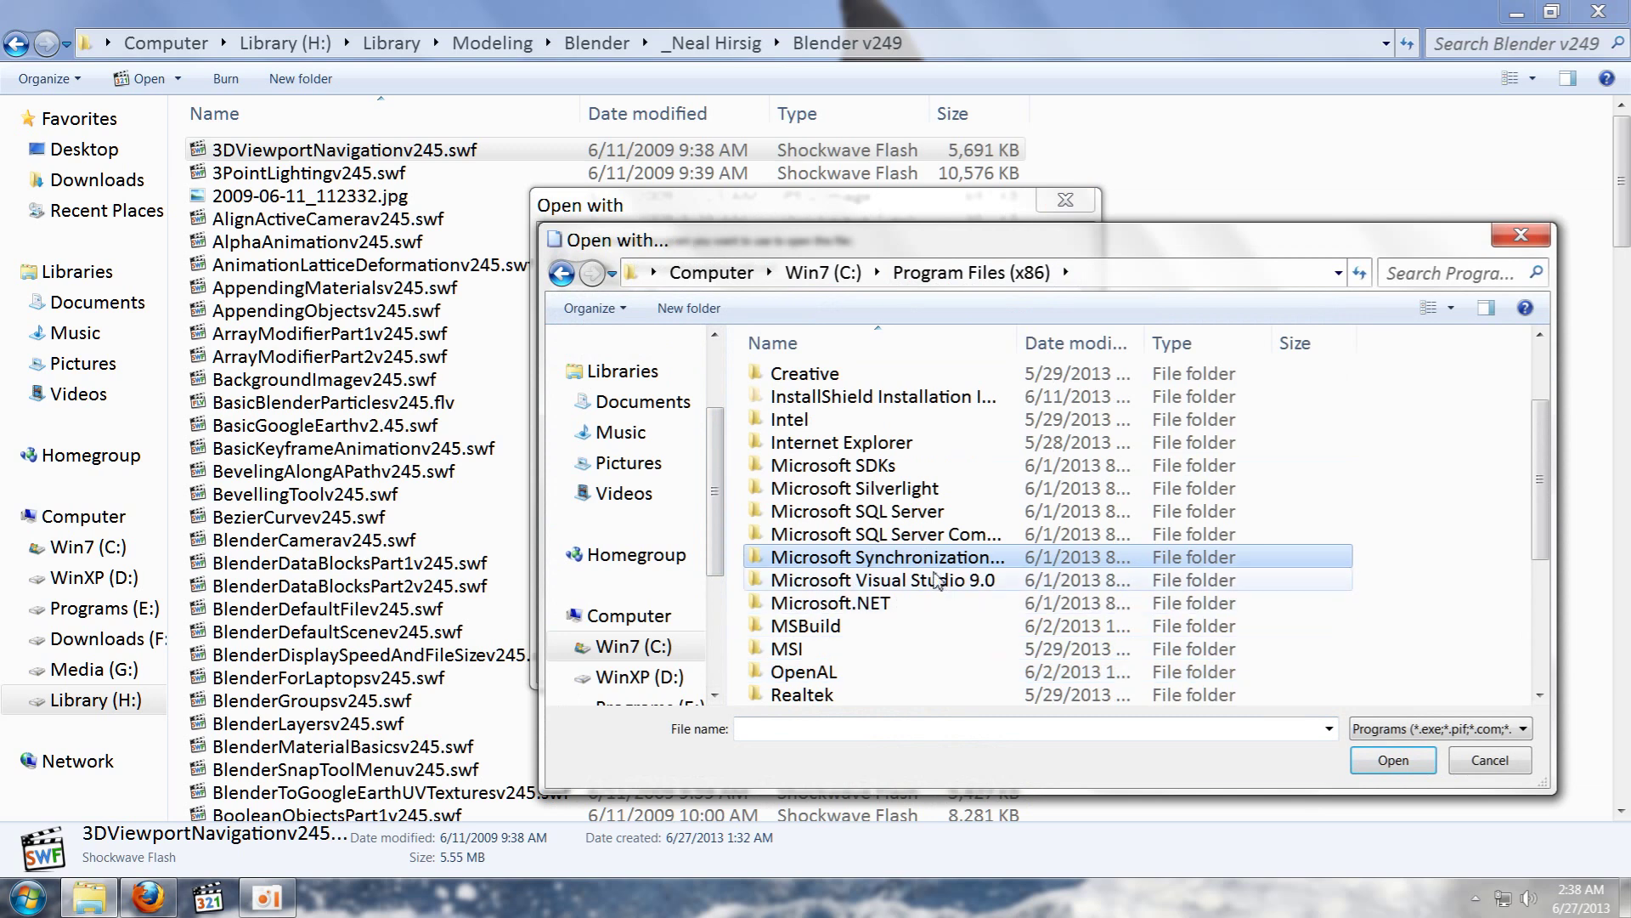
scroll(669, 544, down, 2)
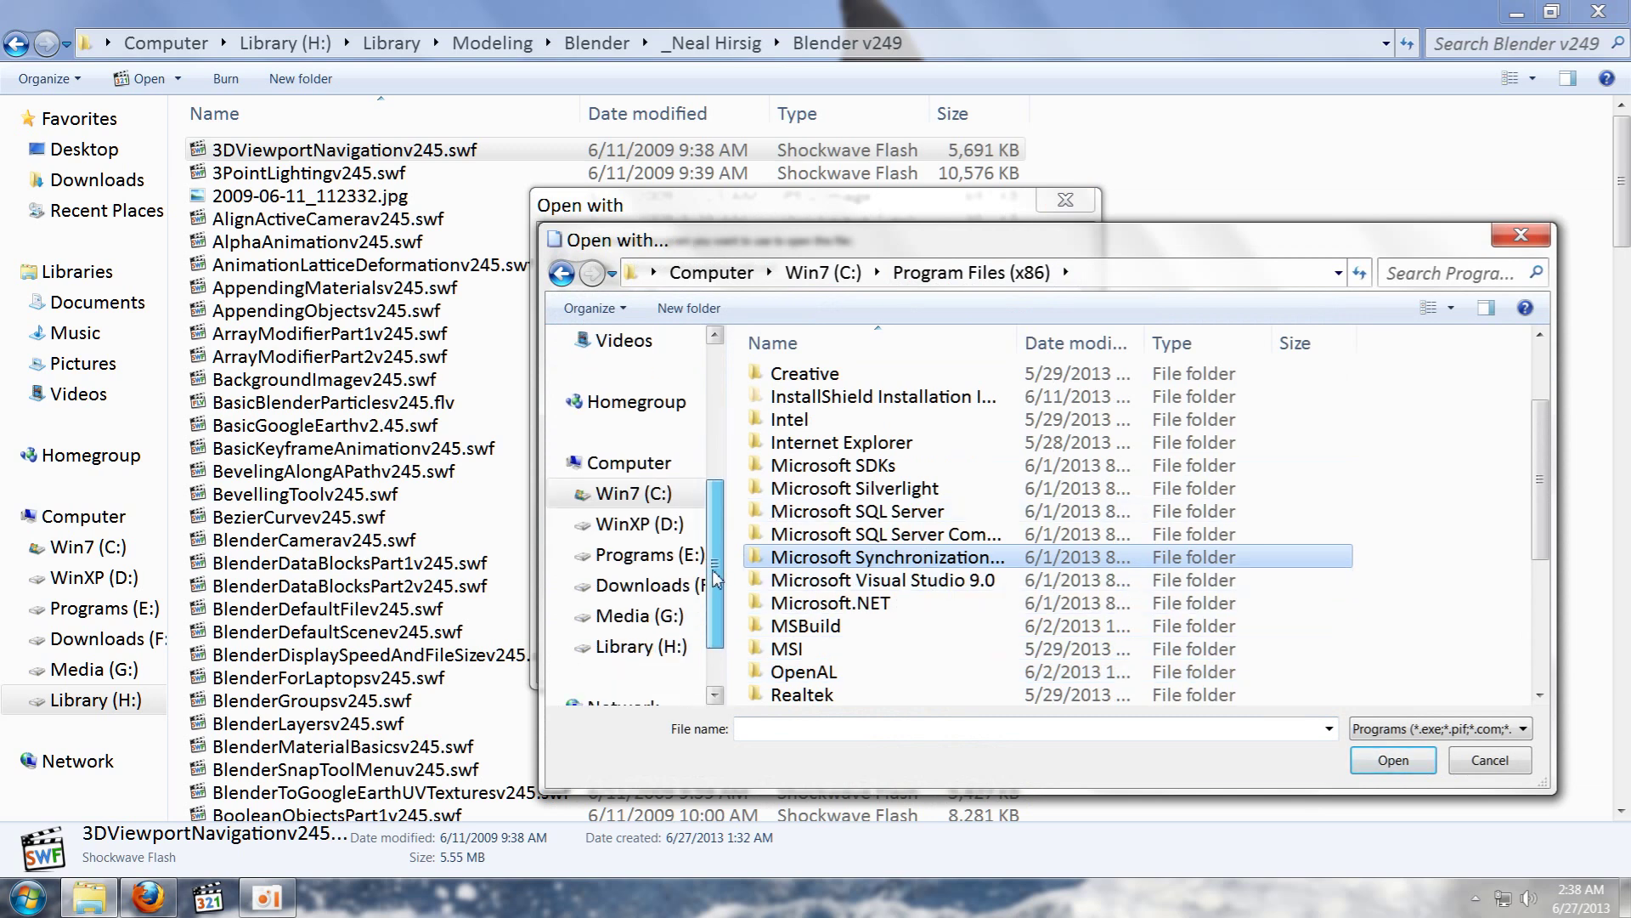
click(669, 551)
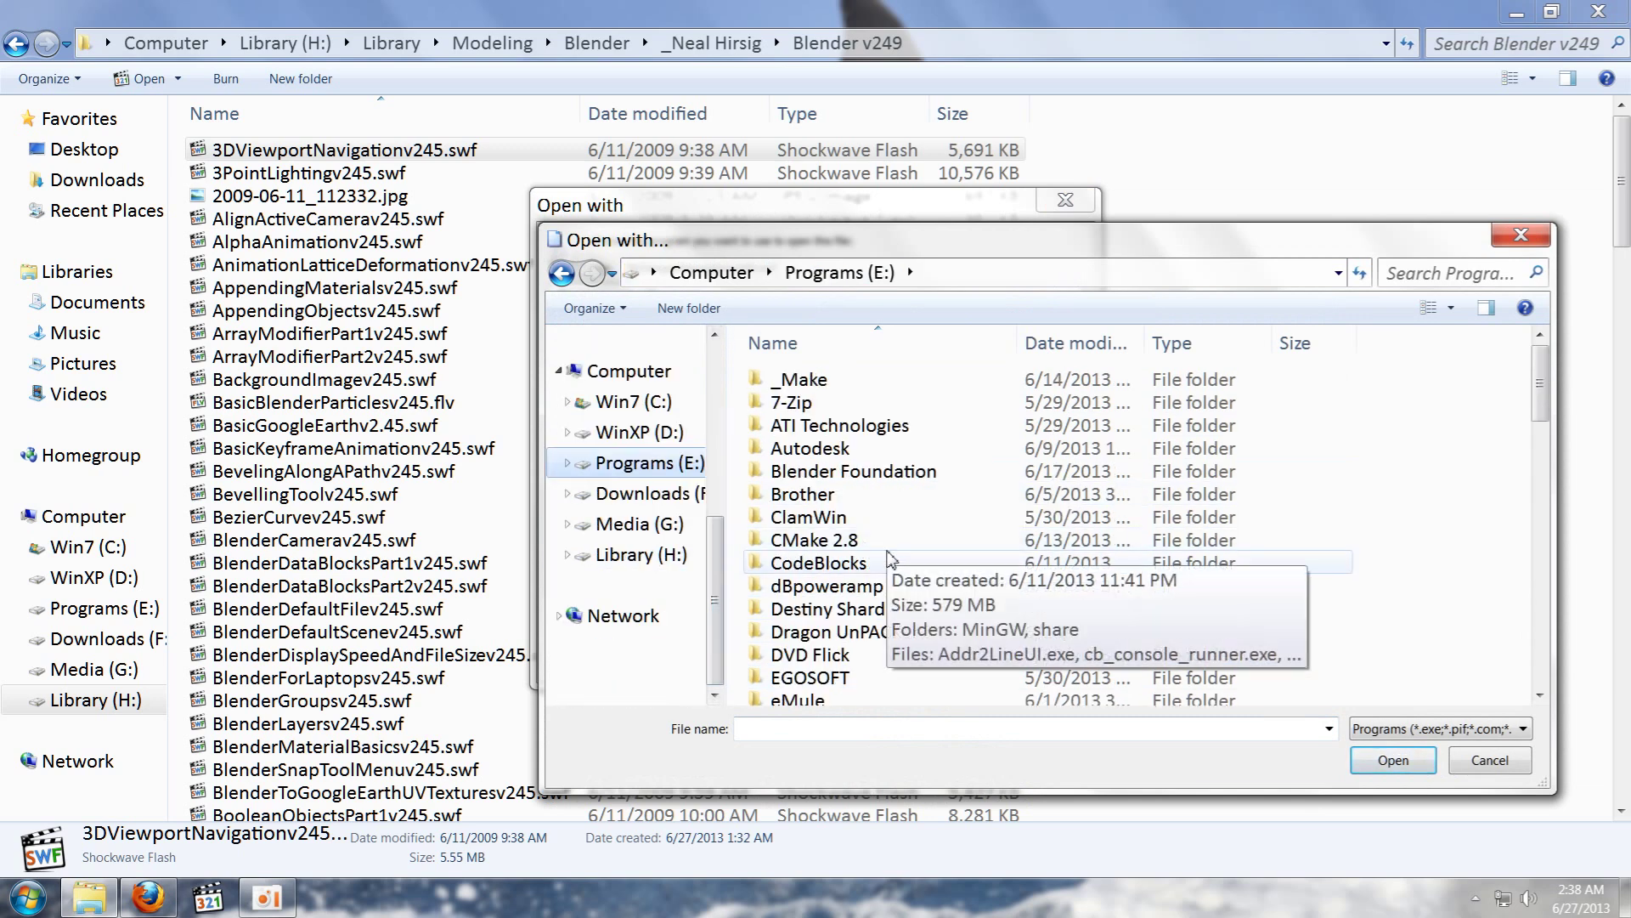
scroll(867, 599, down, 7)
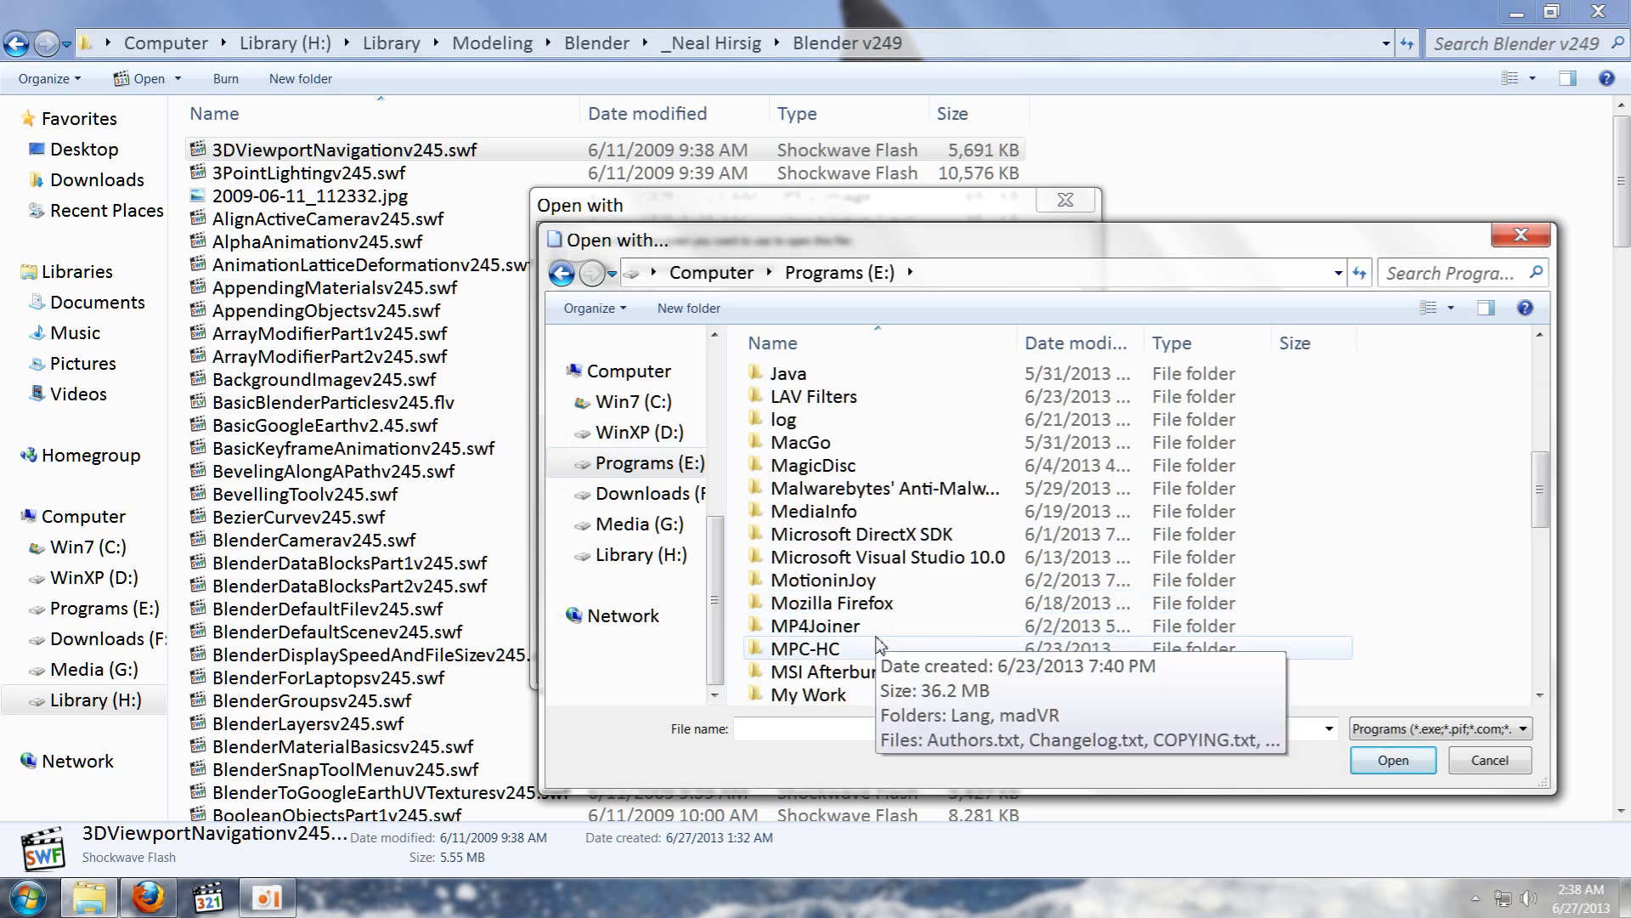
scroll(879, 646, down, 1)
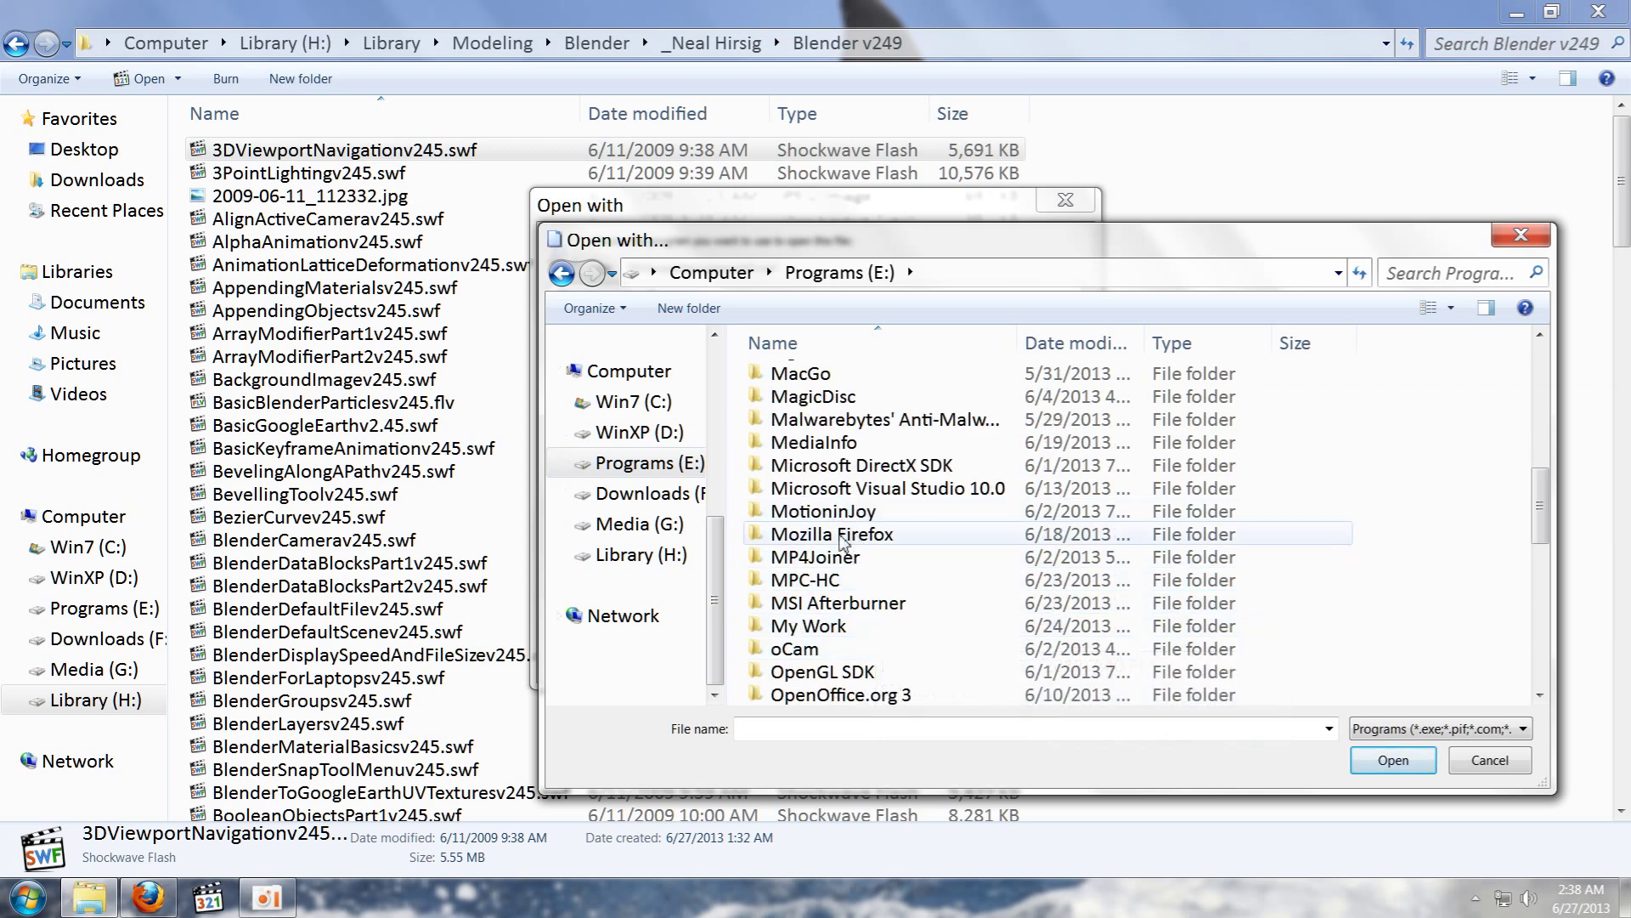
double_click(845, 534)
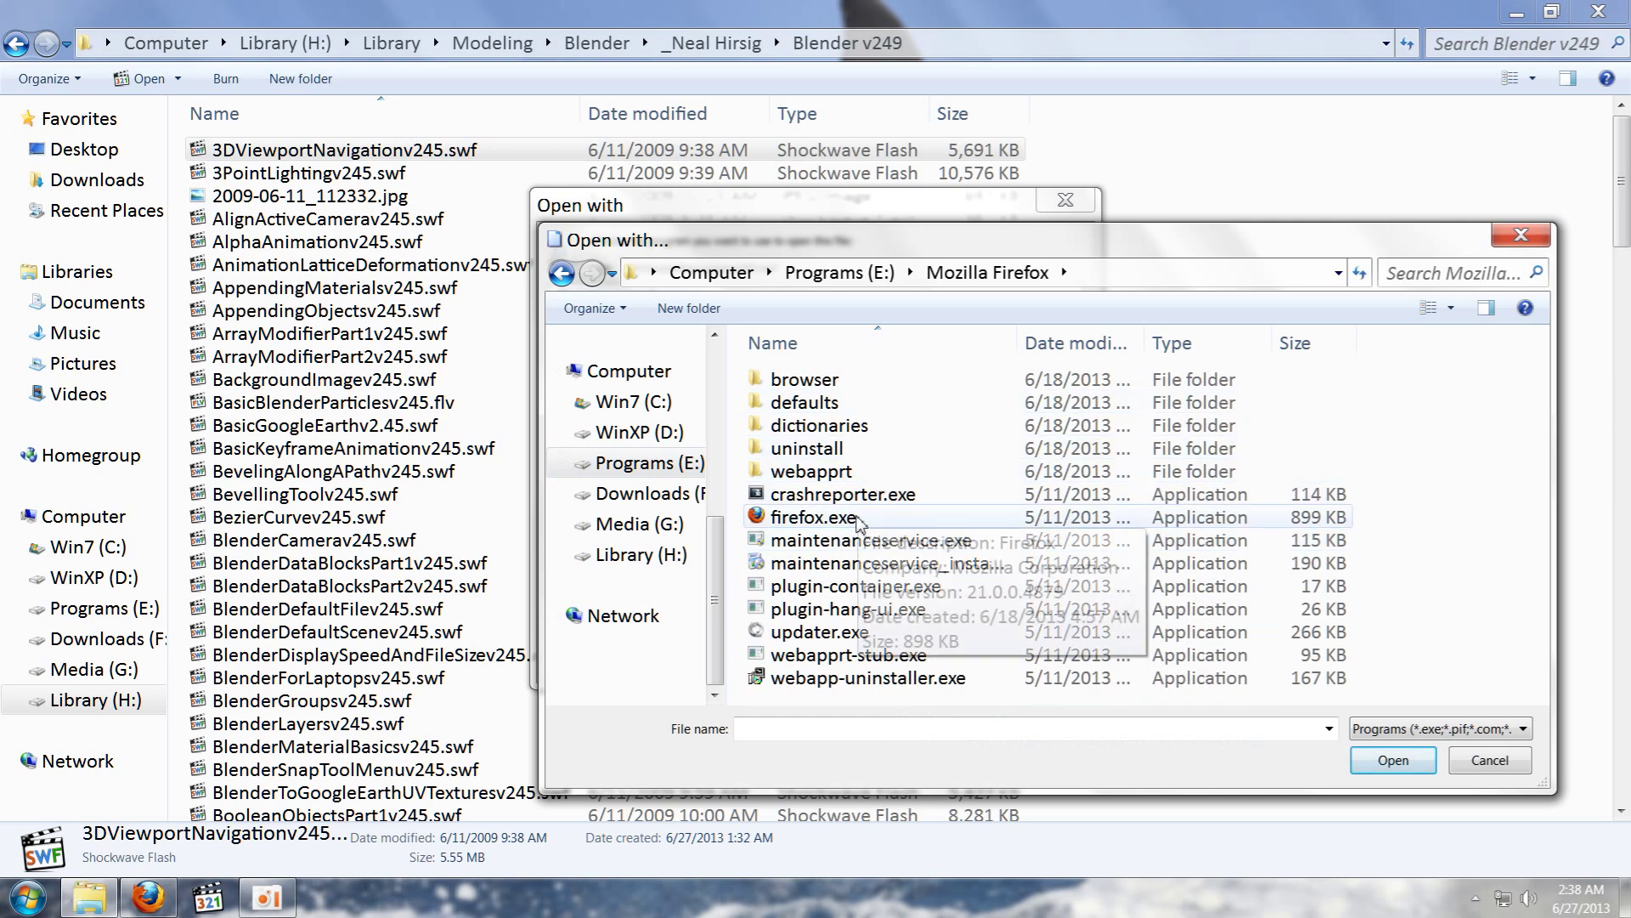
click(846, 518)
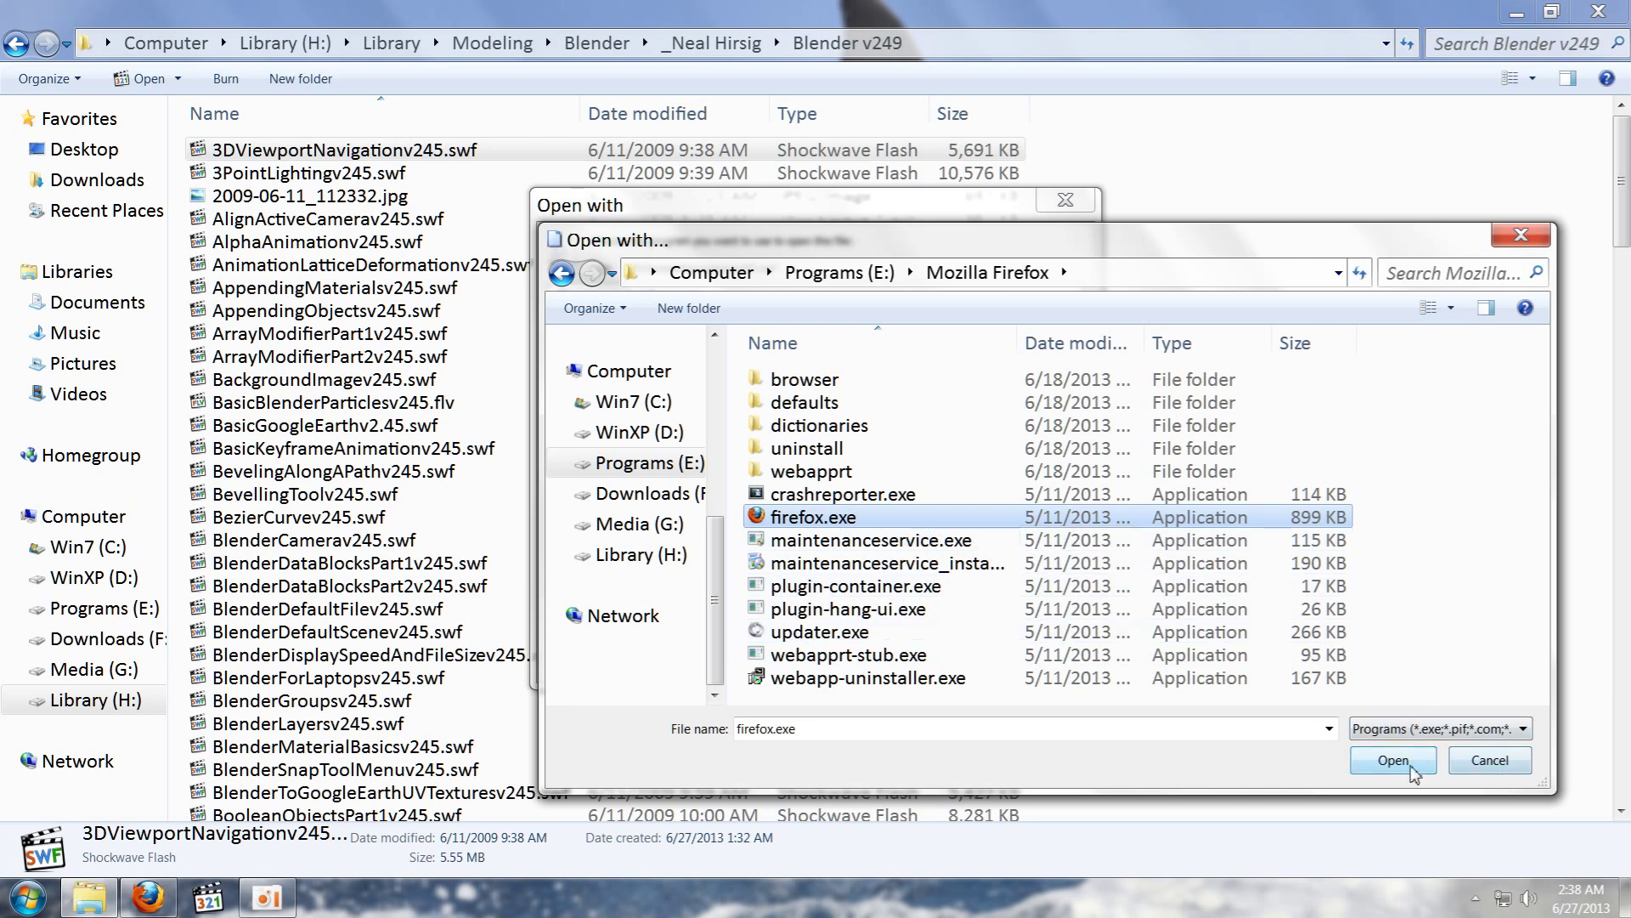
click(1493, 765)
click(639, 337)
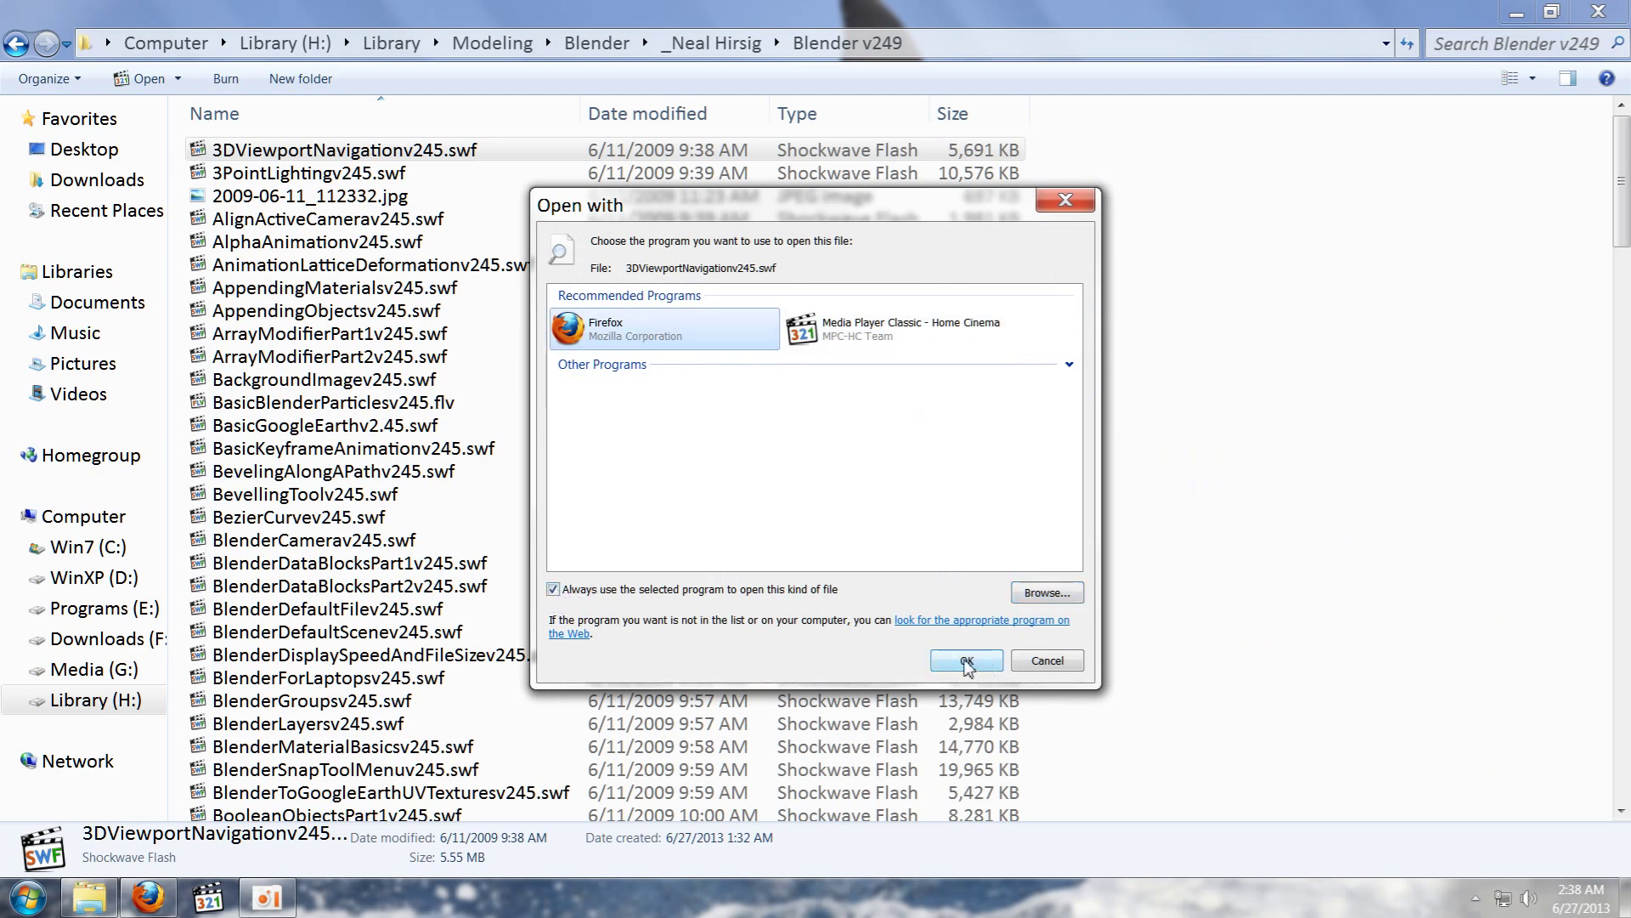
Step: Open the SWF in Firefox, play the Blender tutorial, and pause it at 00:04
click(969, 663)
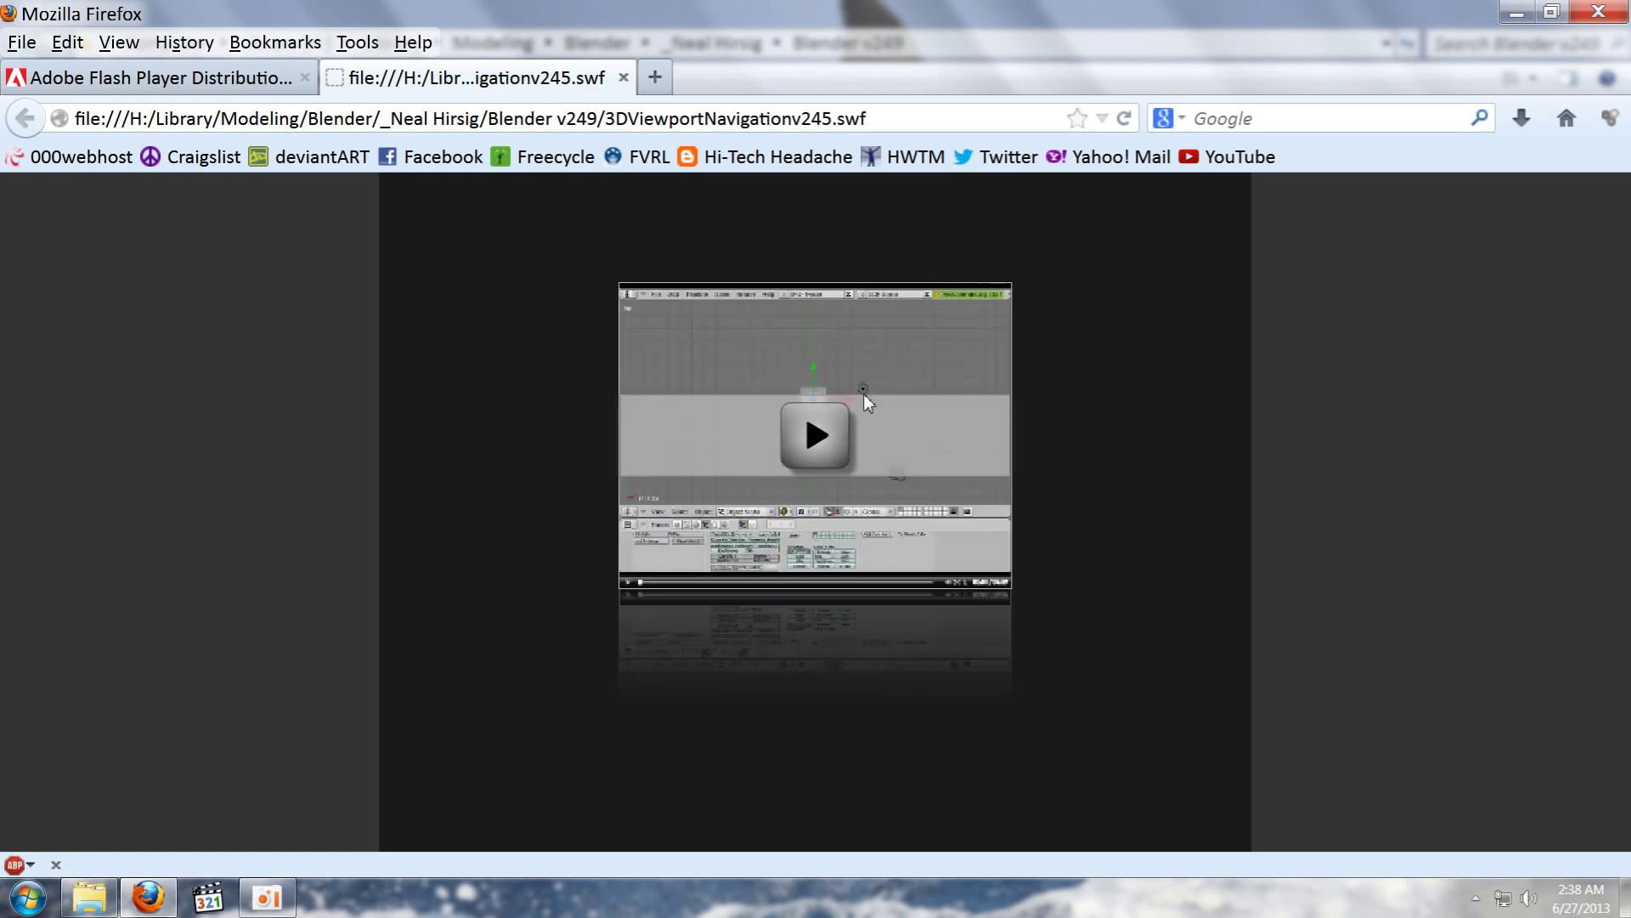
click(826, 438)
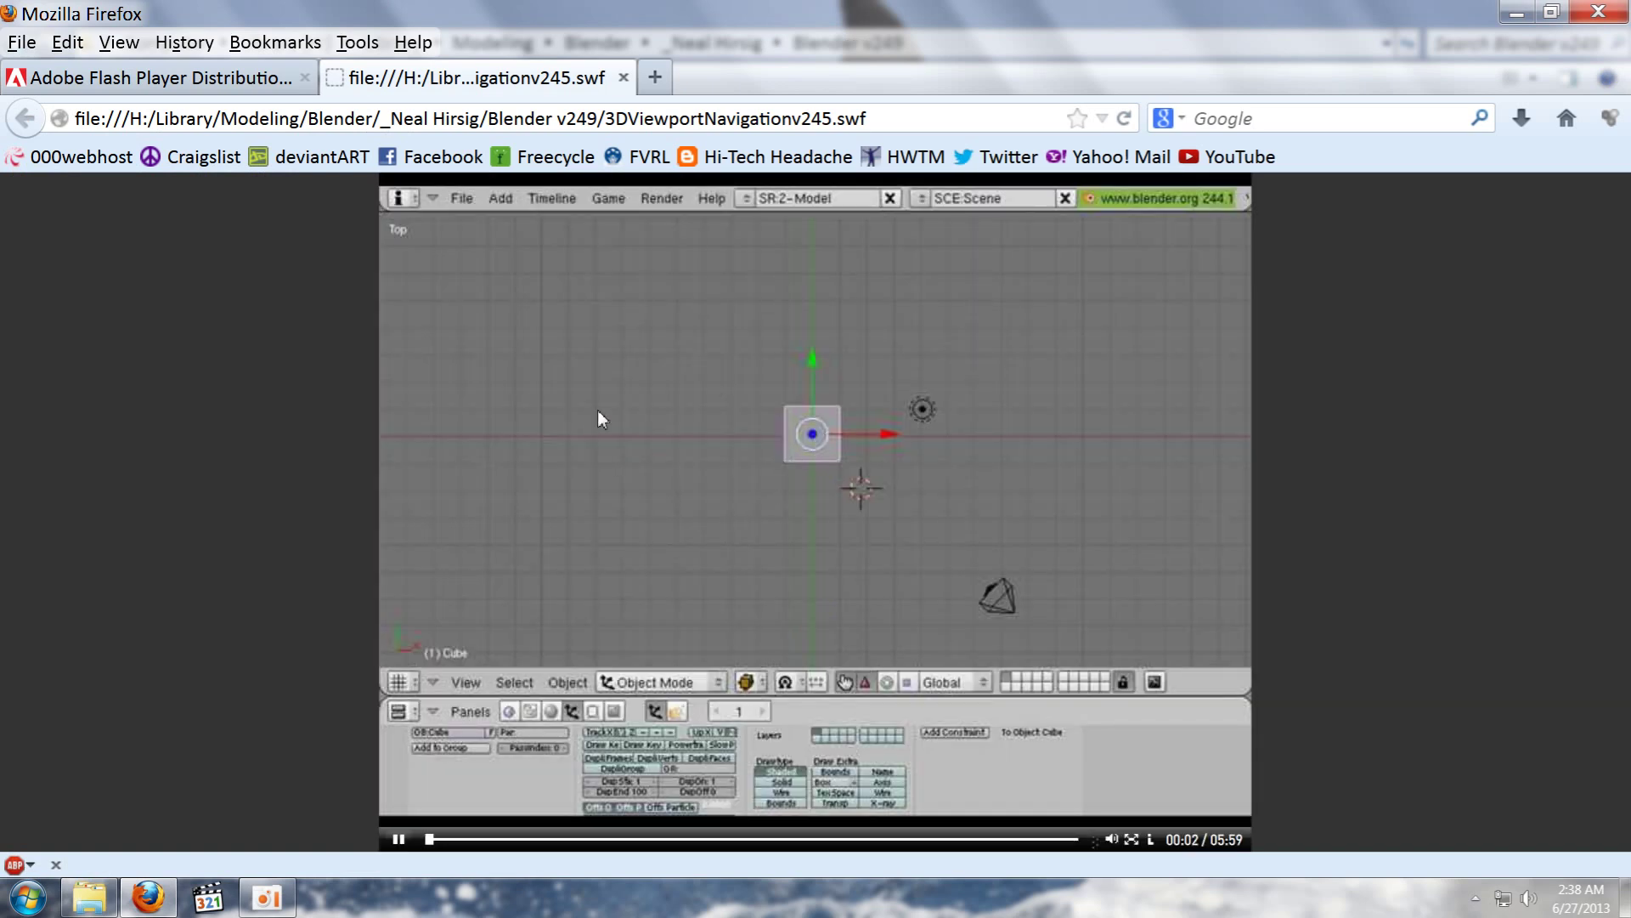
click(397, 840)
Step: Open and dismiss Firefox's View menu, then deselect the file address text
click(119, 44)
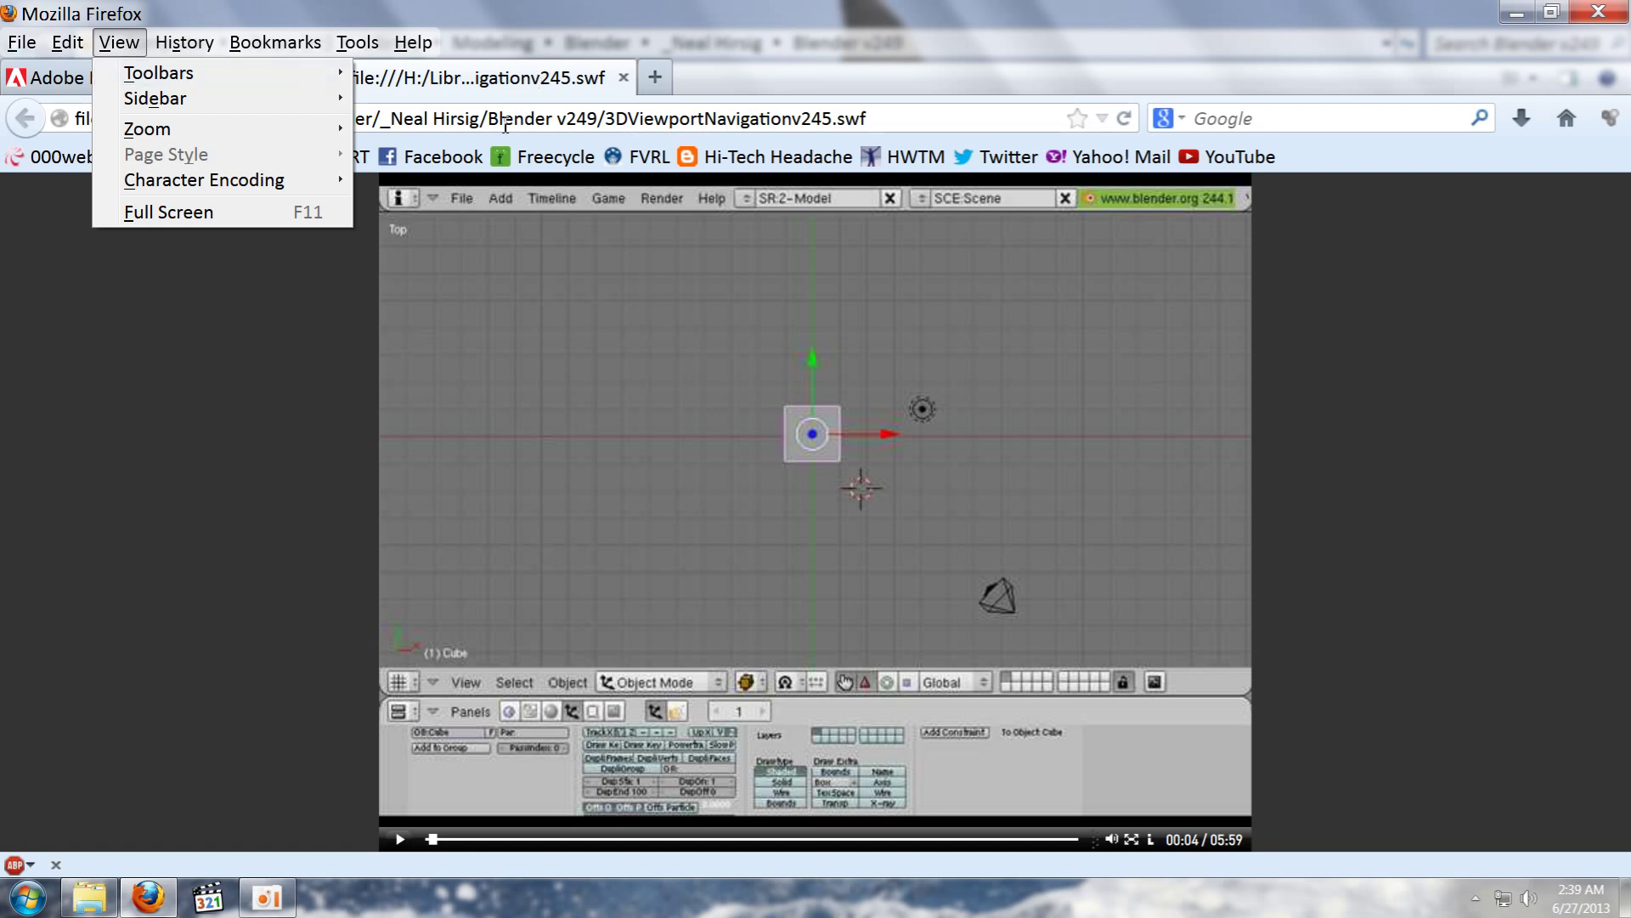
click(507, 125)
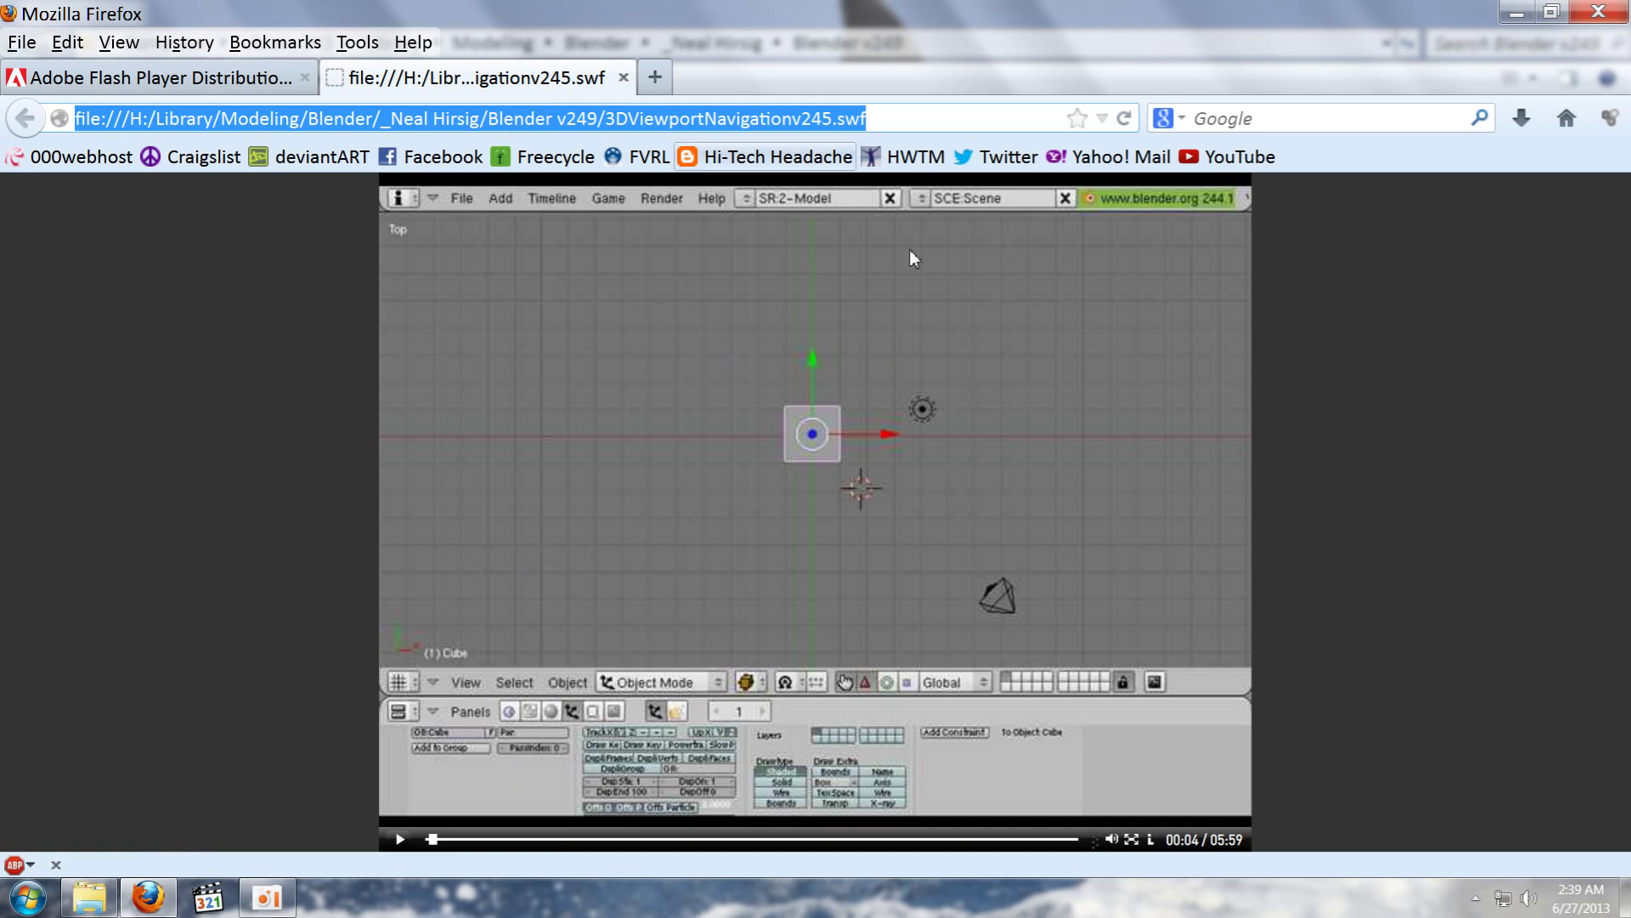
click(364, 125)
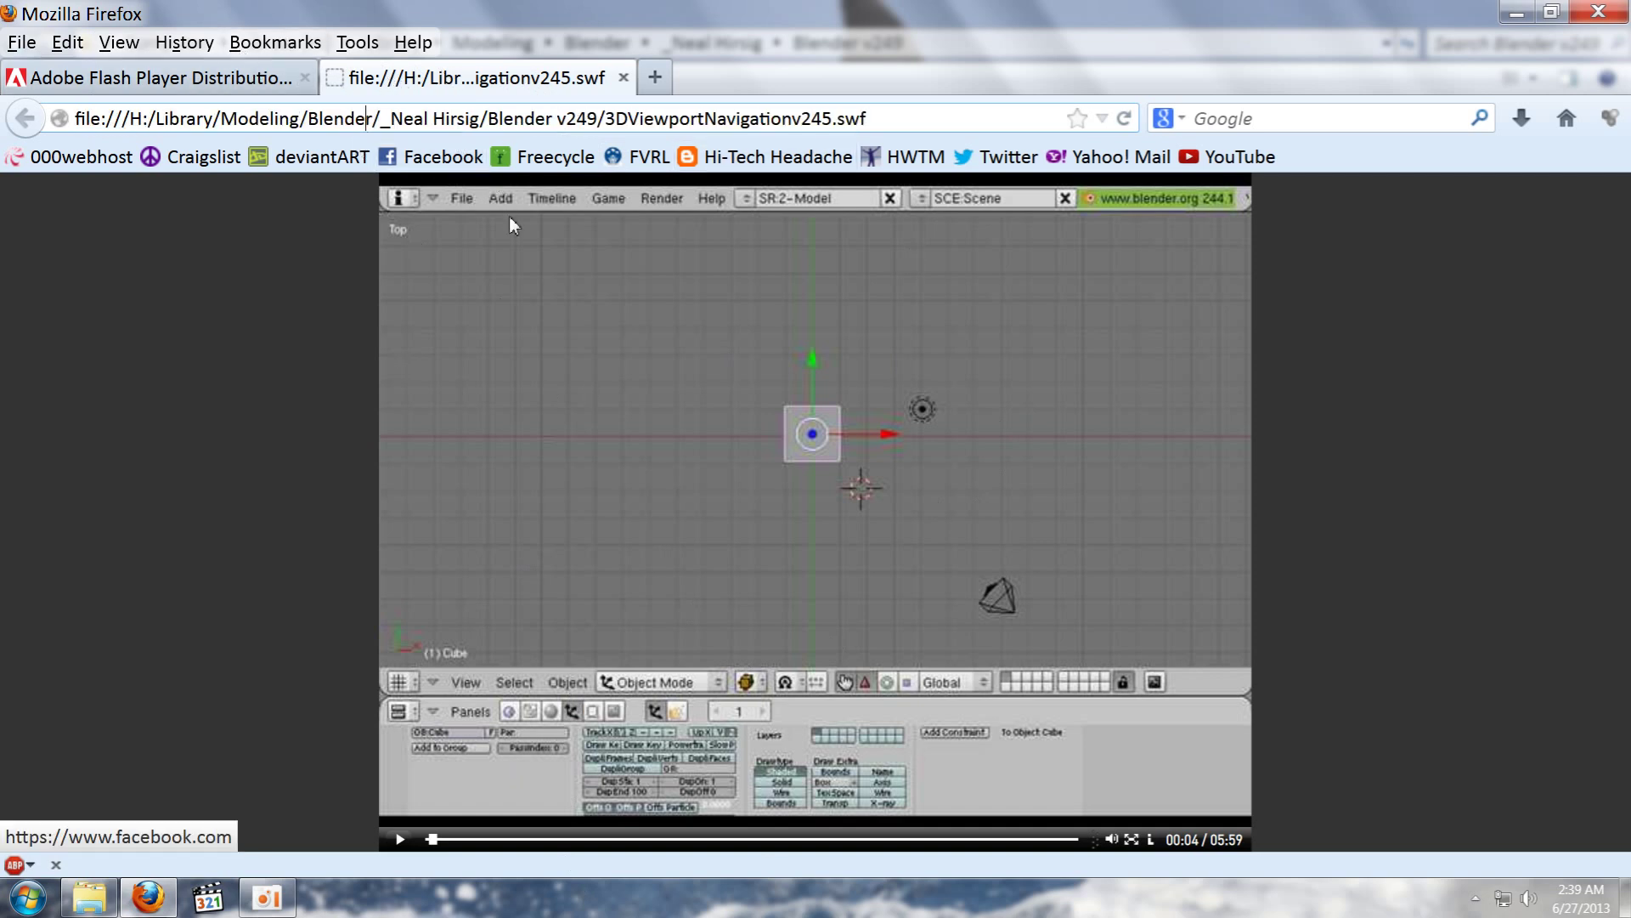
Step: Switch Firefox to full screen via View > Full Screen and close the Adobe Flash Player Distribution tab
click(117, 46)
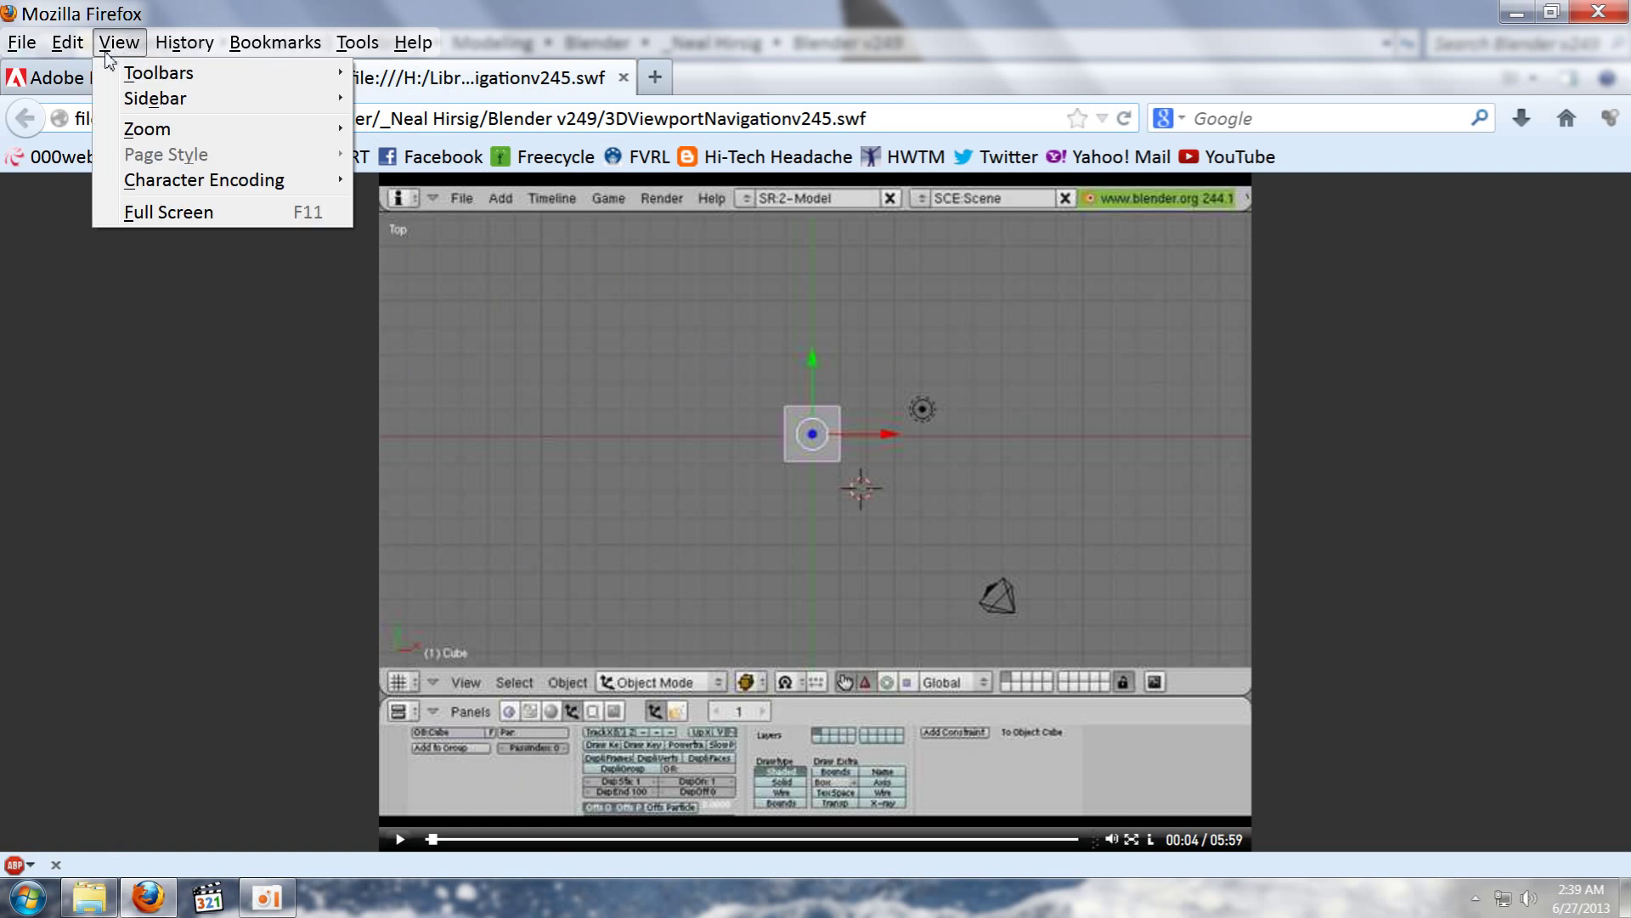
click(204, 214)
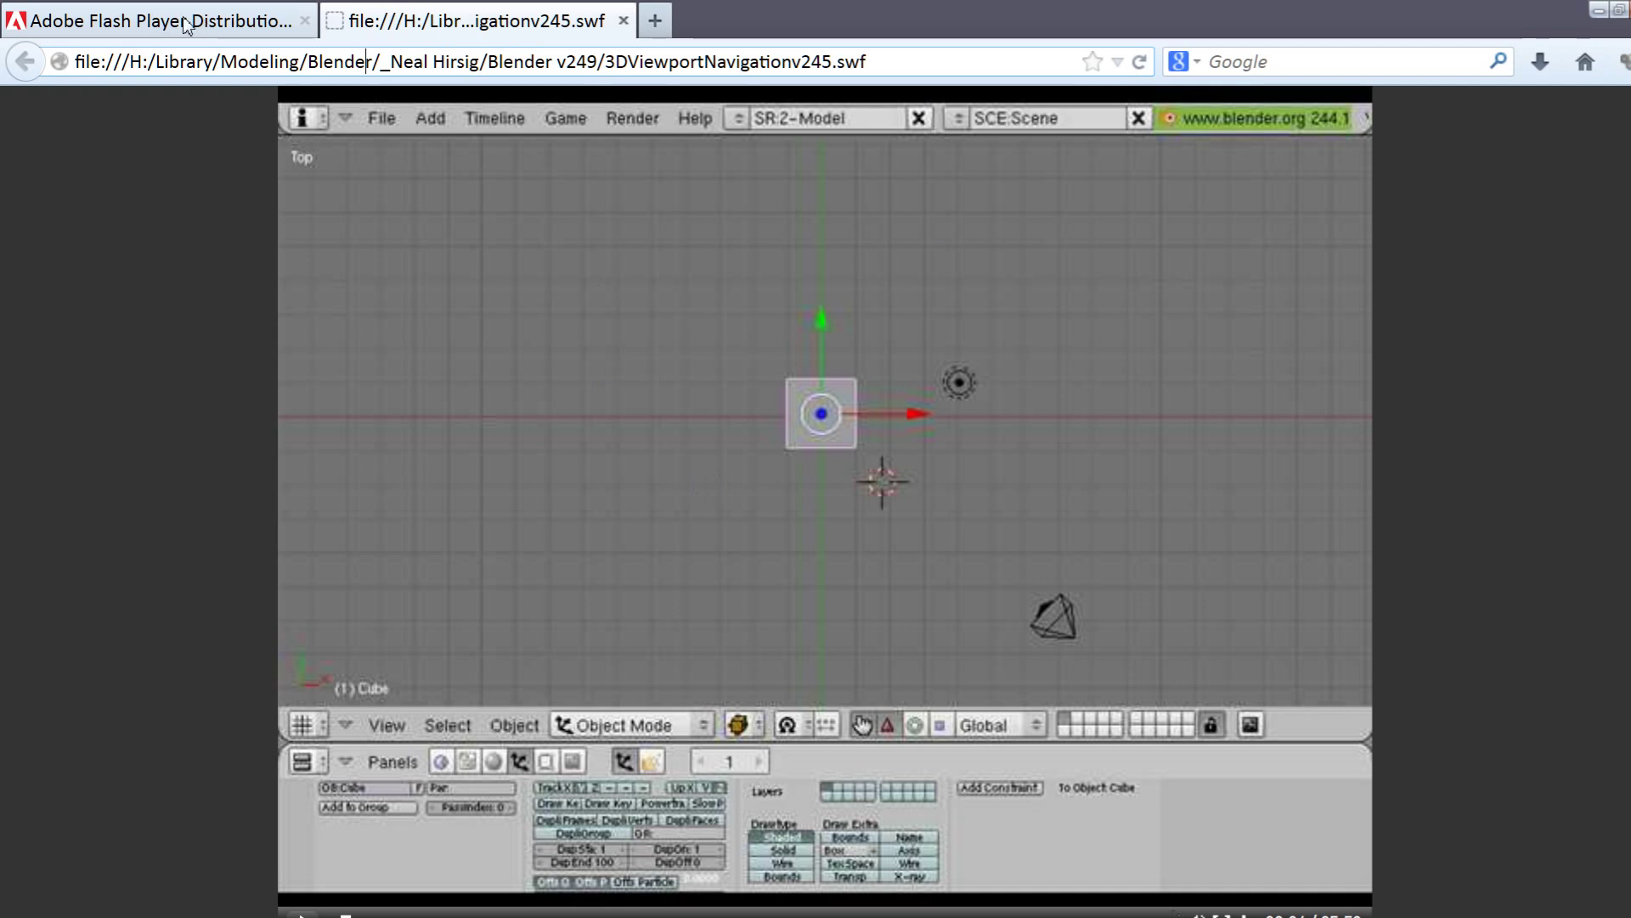
click(229, 25)
click(304, 21)
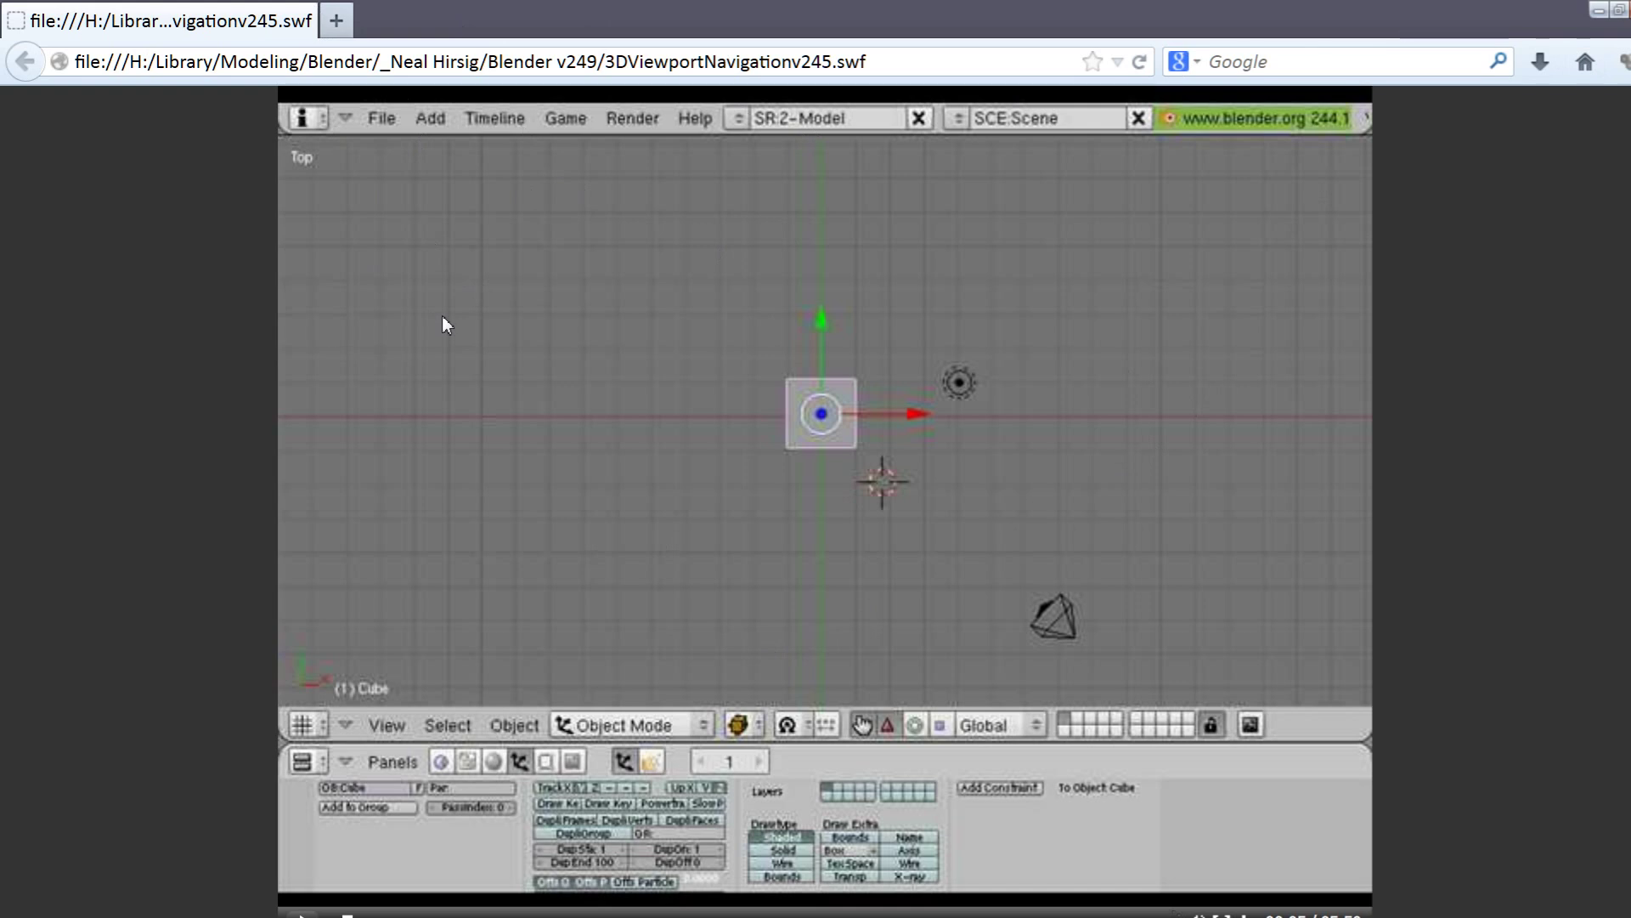
Step: Leave full screen, then restore and re-maximize the Firefox window
click(1624, 13)
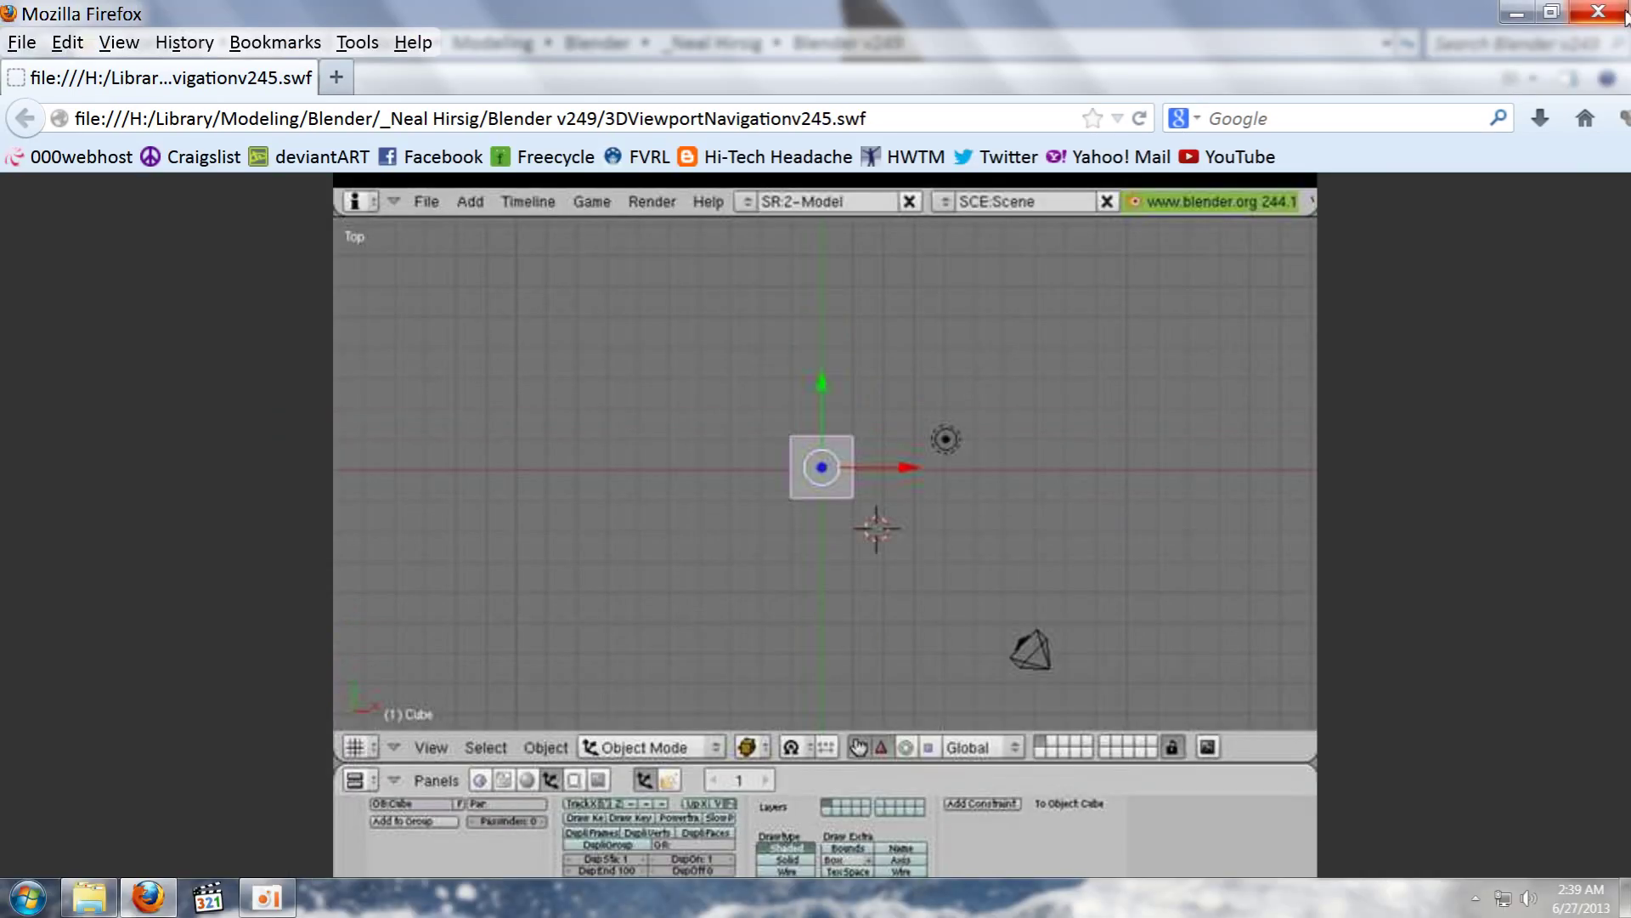
click(1555, 13)
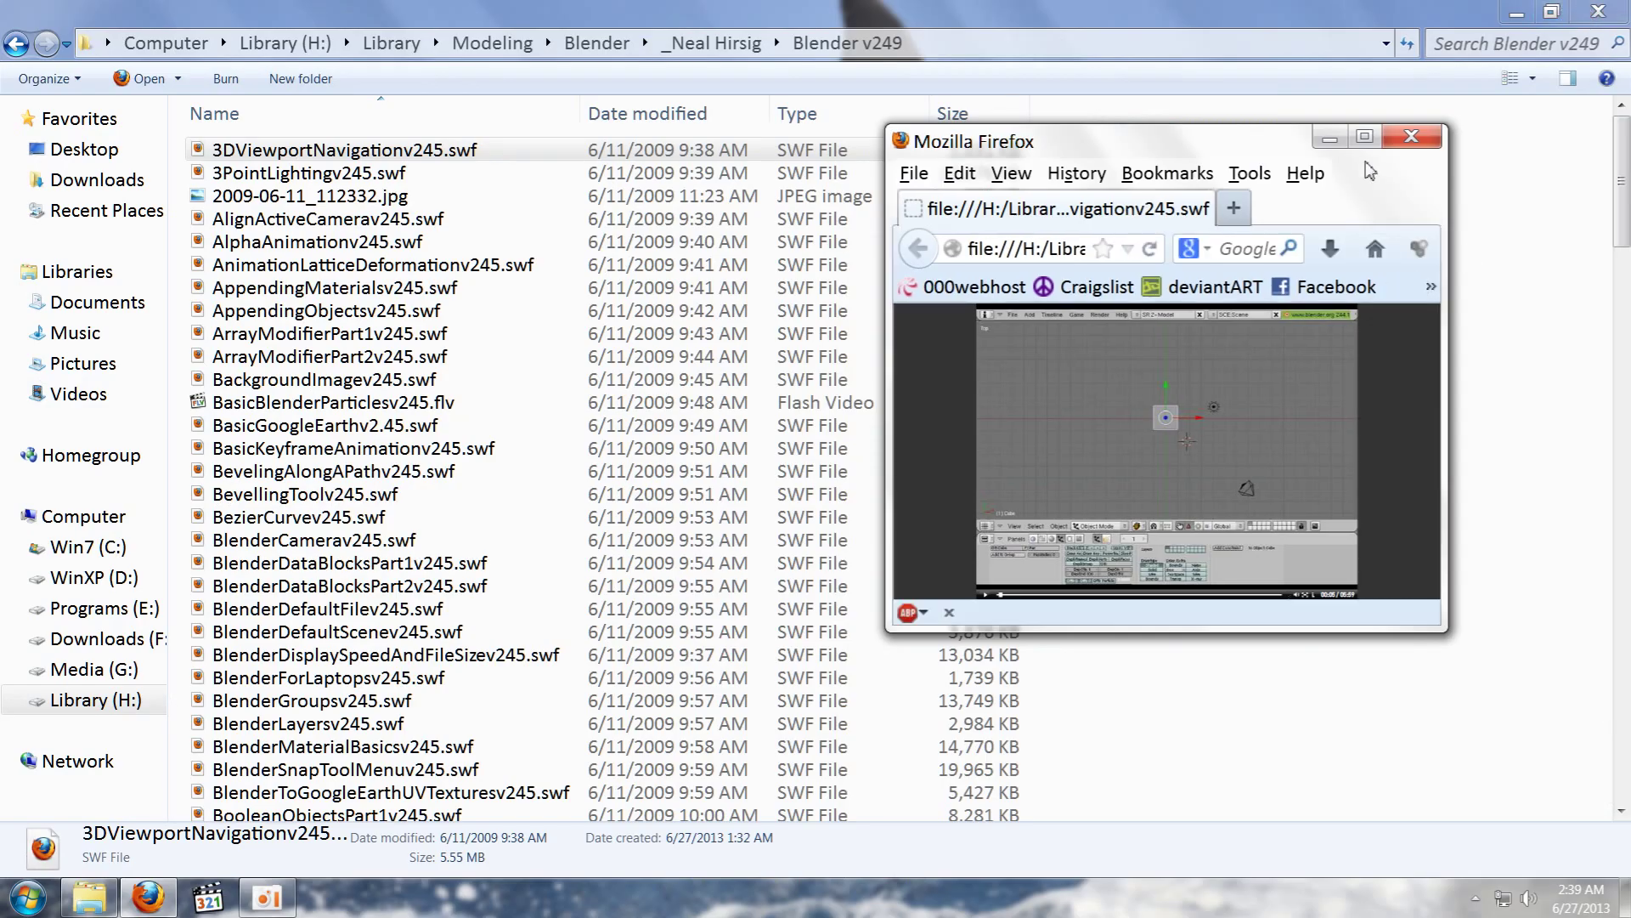
click(1366, 138)
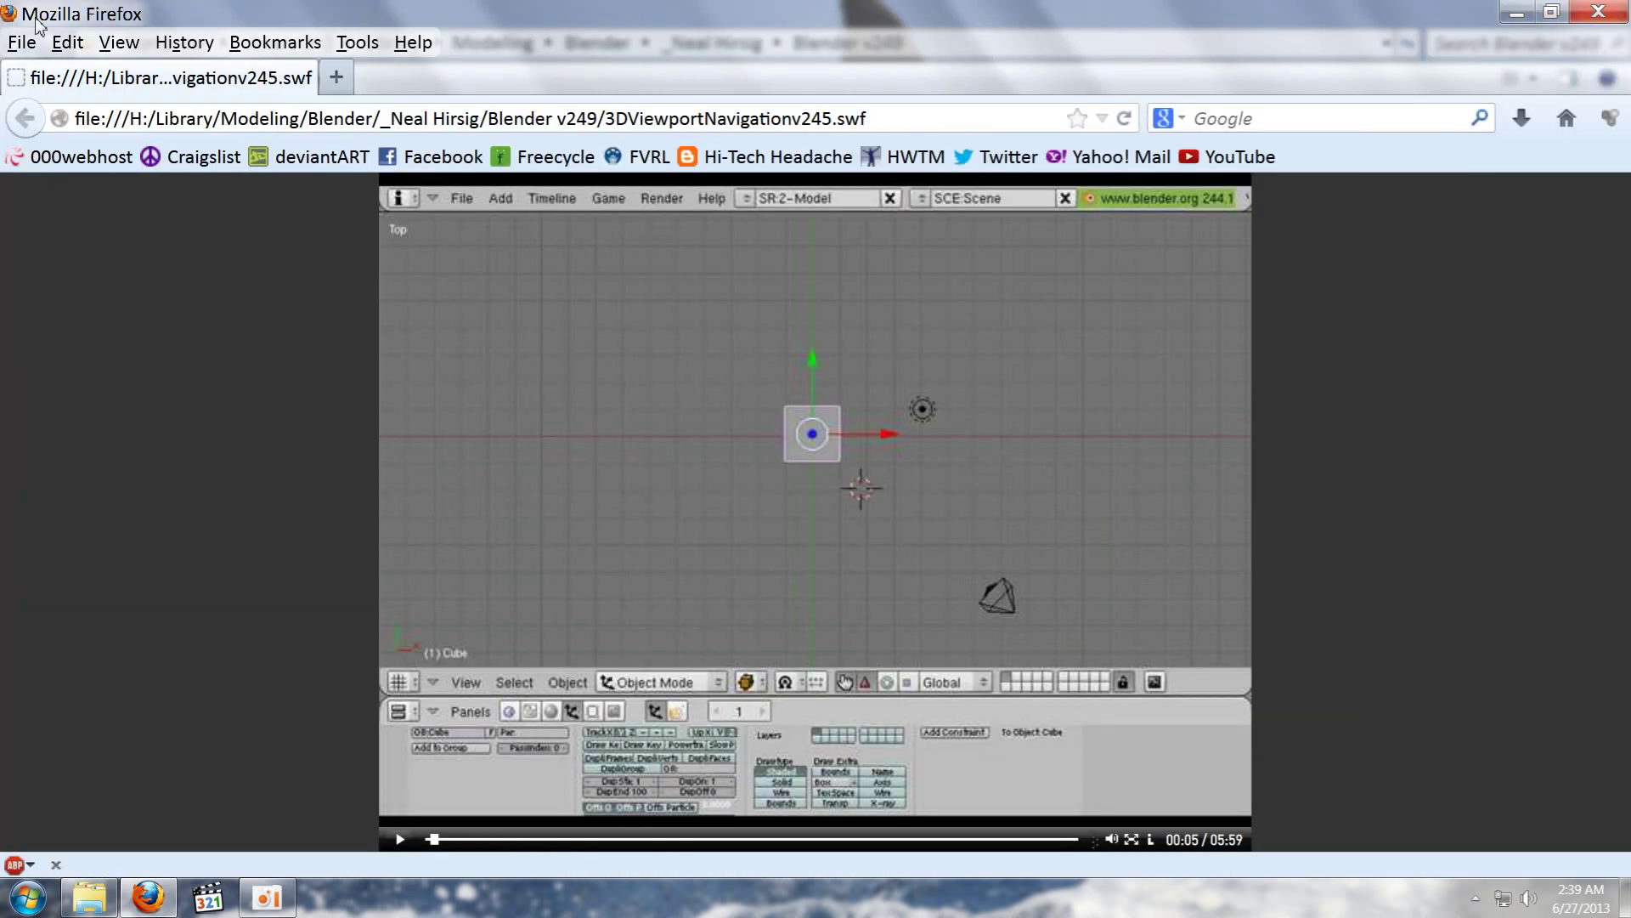
Step: Show the video full screen again, exit with F11, then close Firefox and Explorer
click(118, 42)
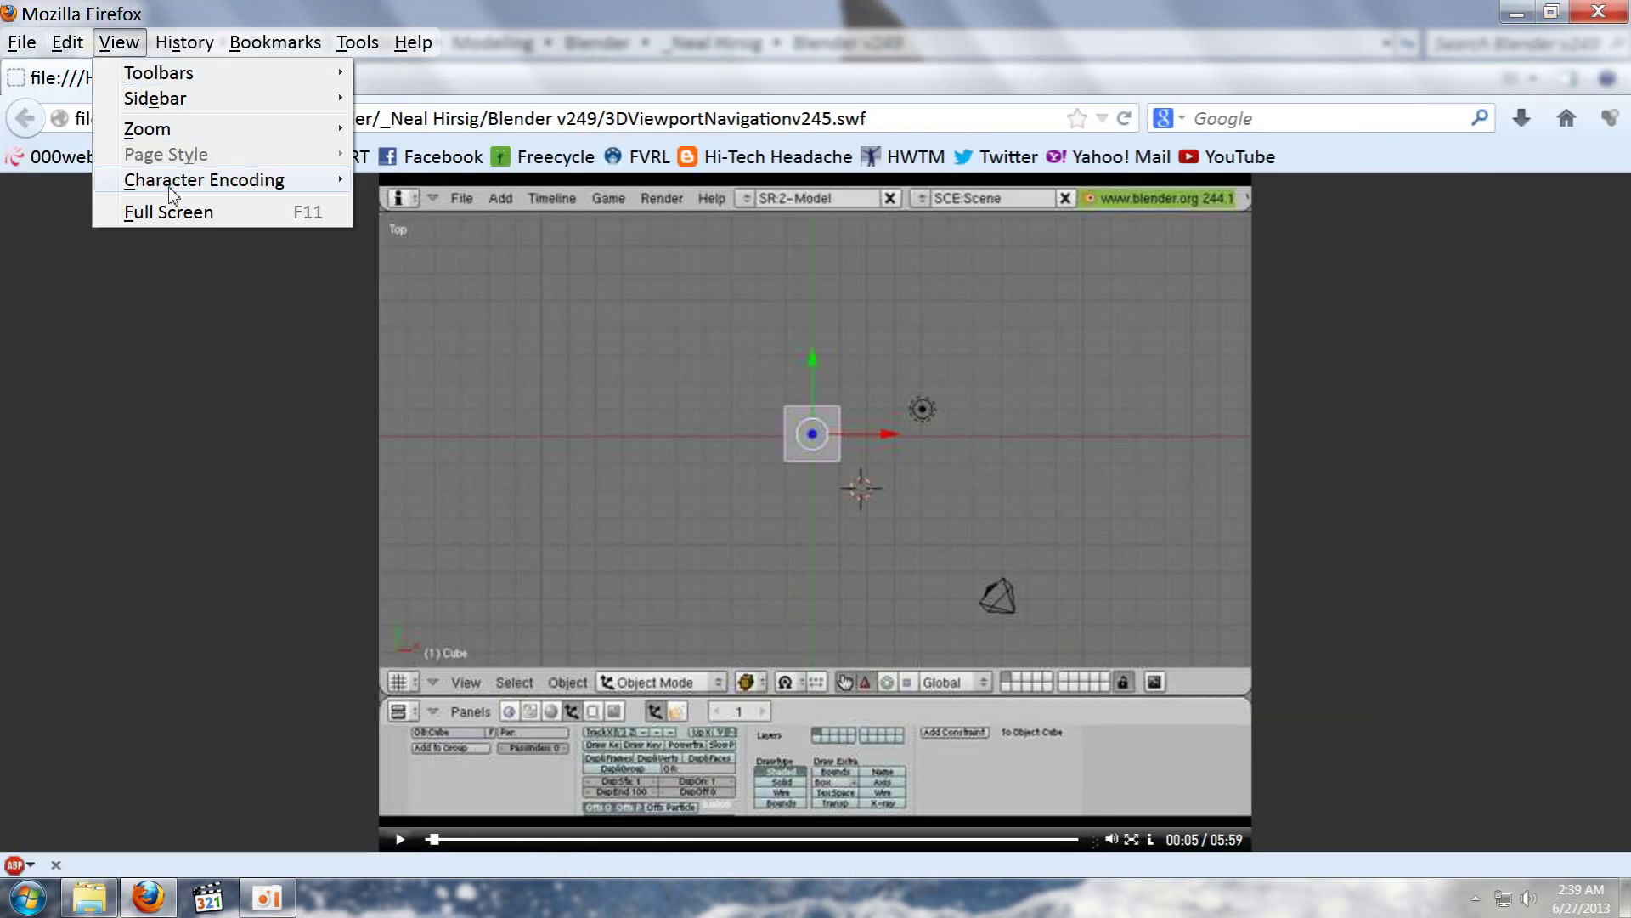
click(170, 213)
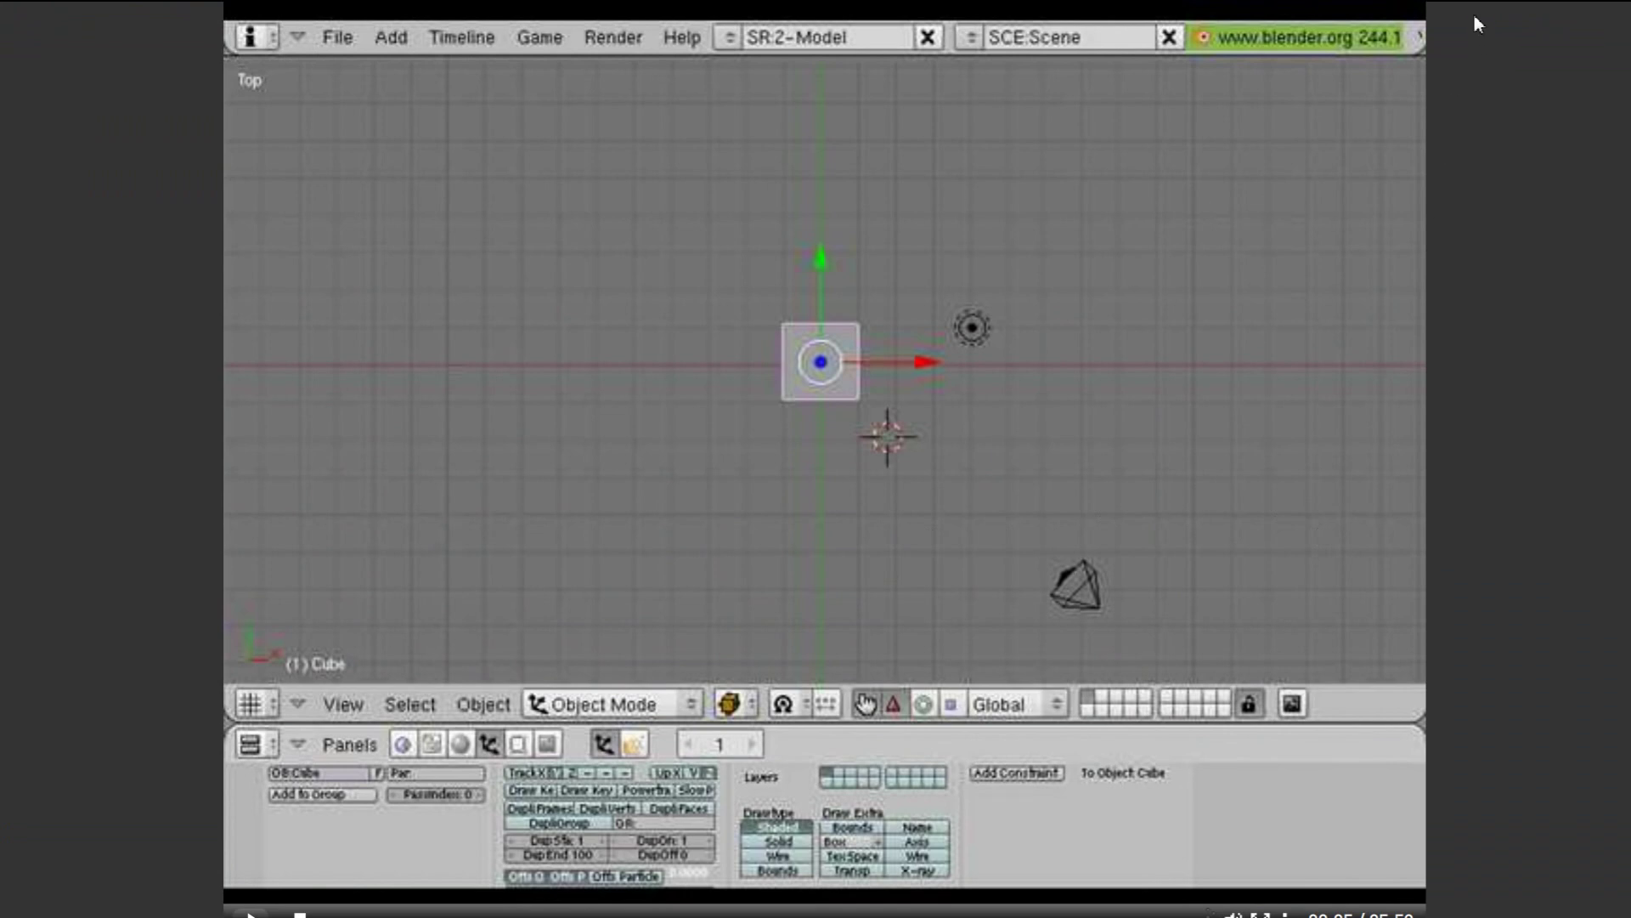
key(F11)
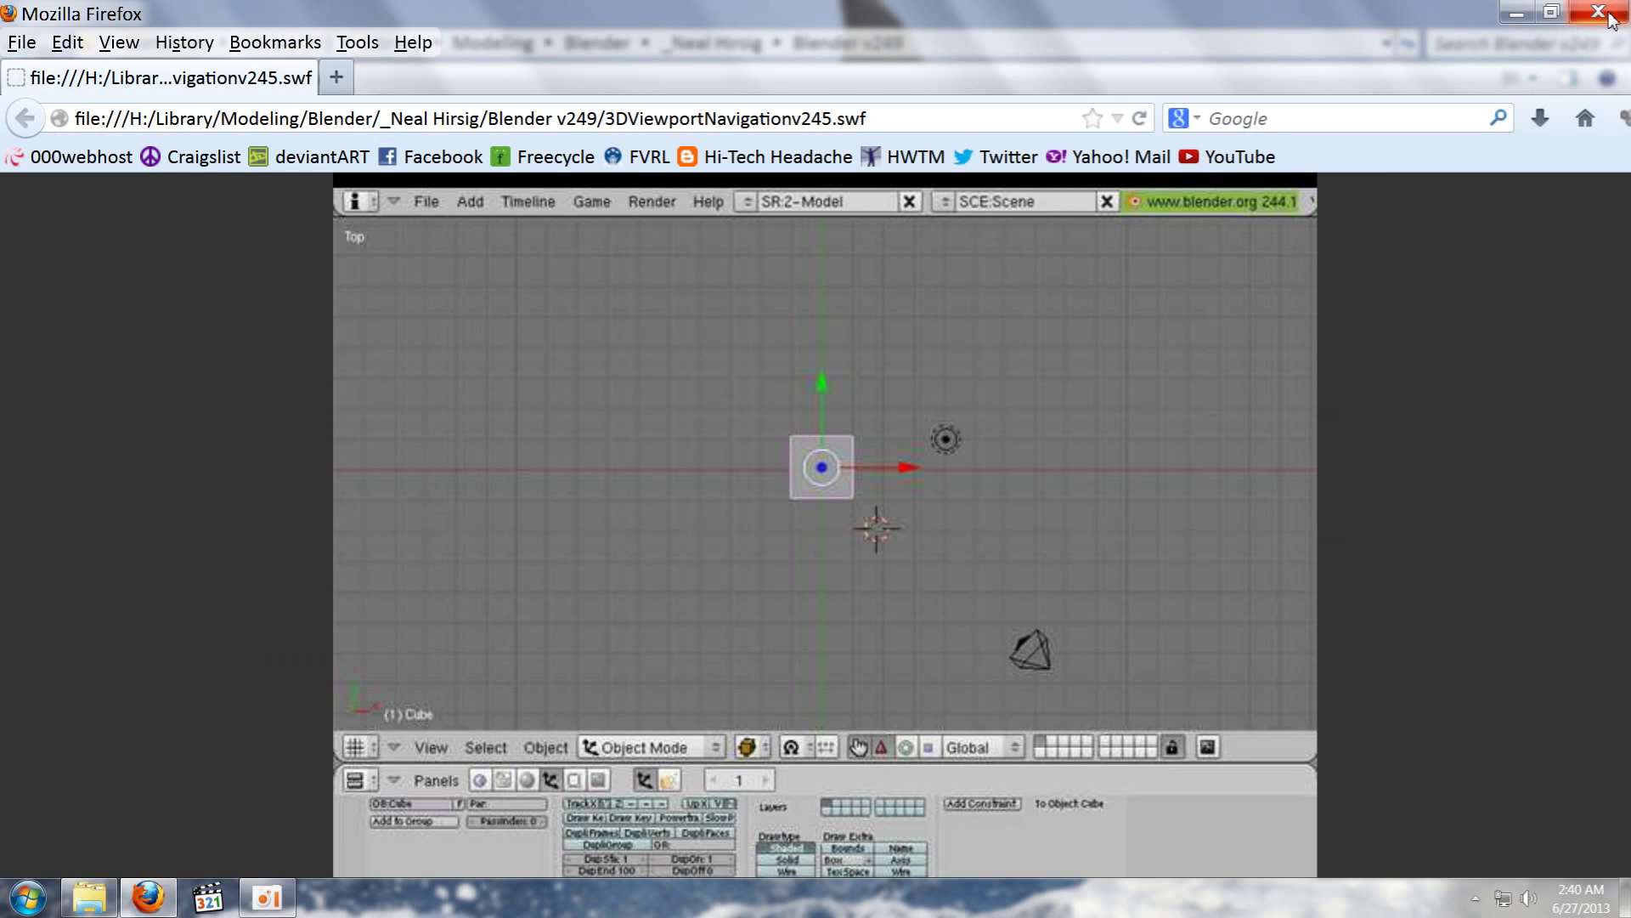
click(1598, 12)
click(1611, 11)
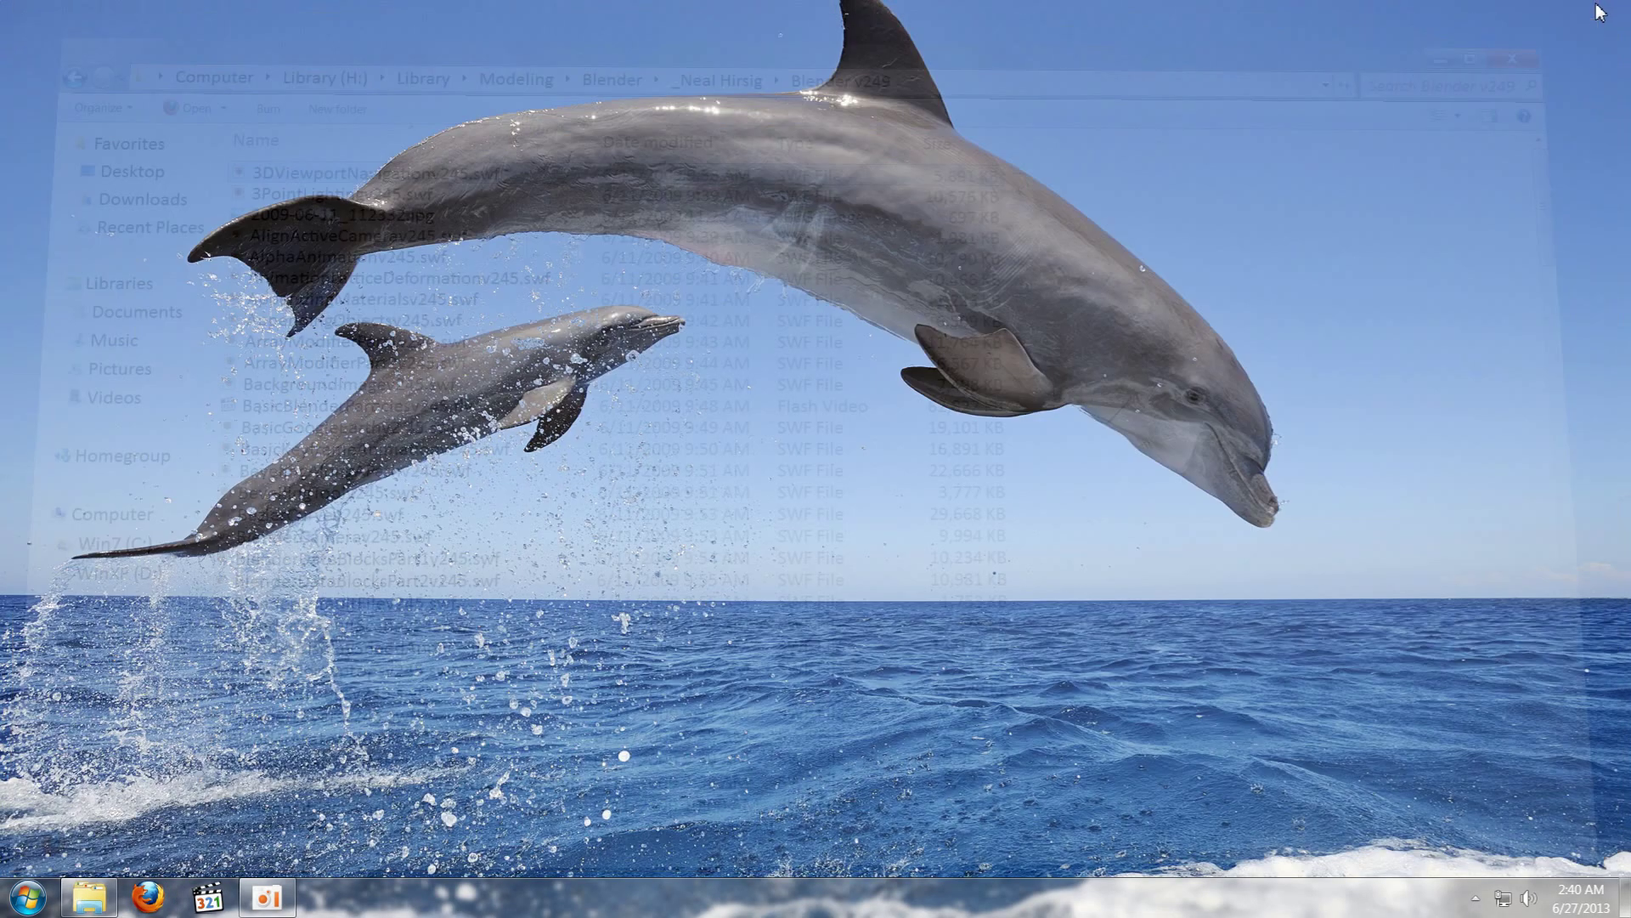